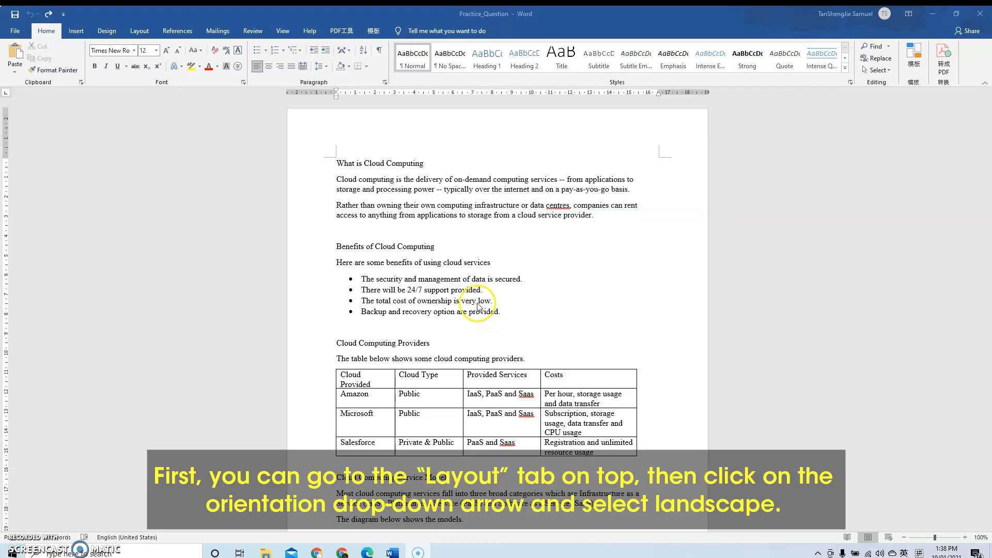
Change the document's page orientation to landscape
click(140, 34)
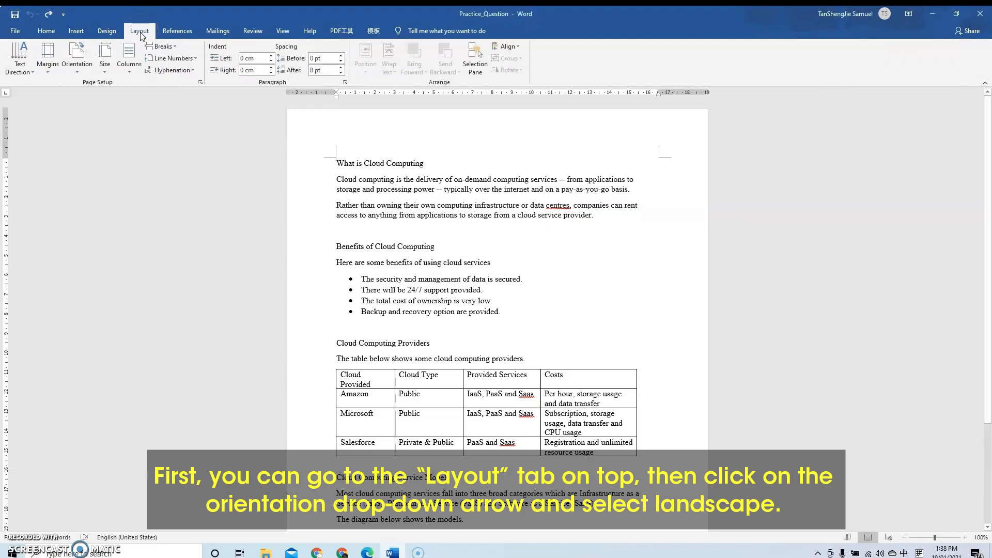
click(79, 73)
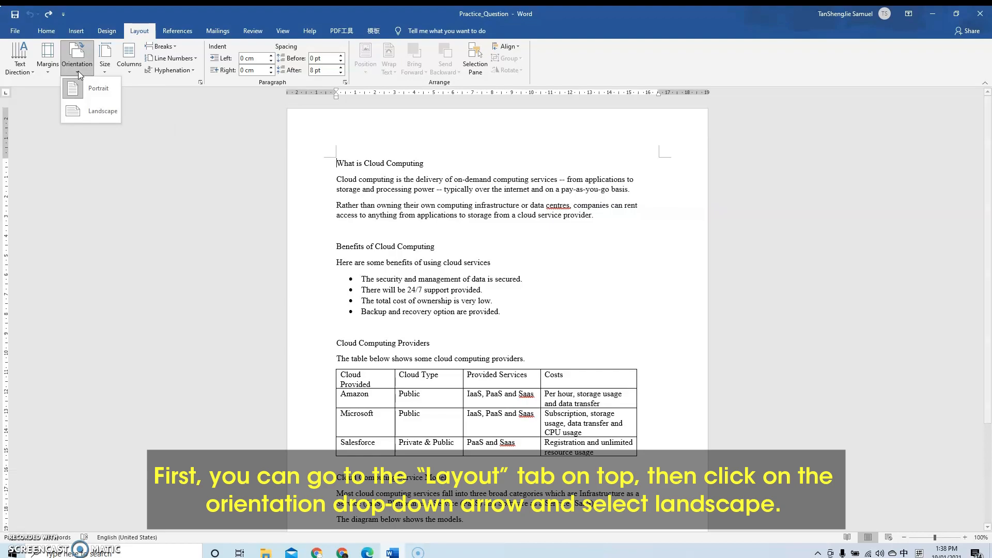
click(98, 111)
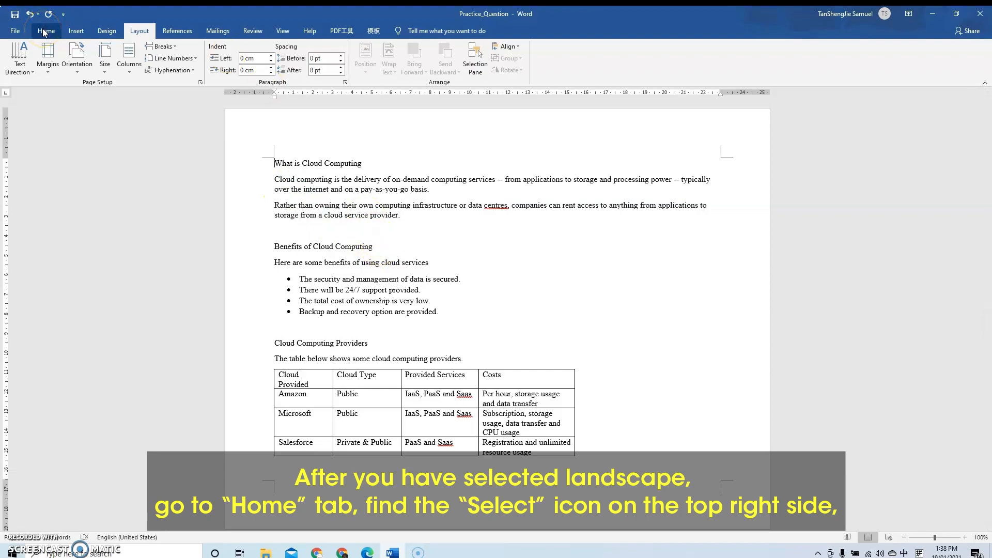
Justify the entire document's content and set its line spacing to 1.5
click(46, 31)
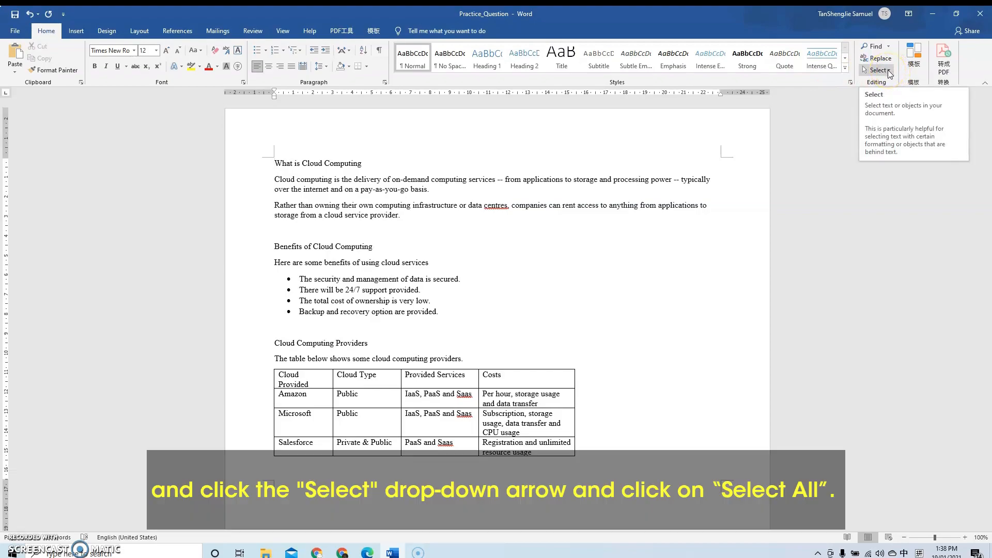
click(888, 70)
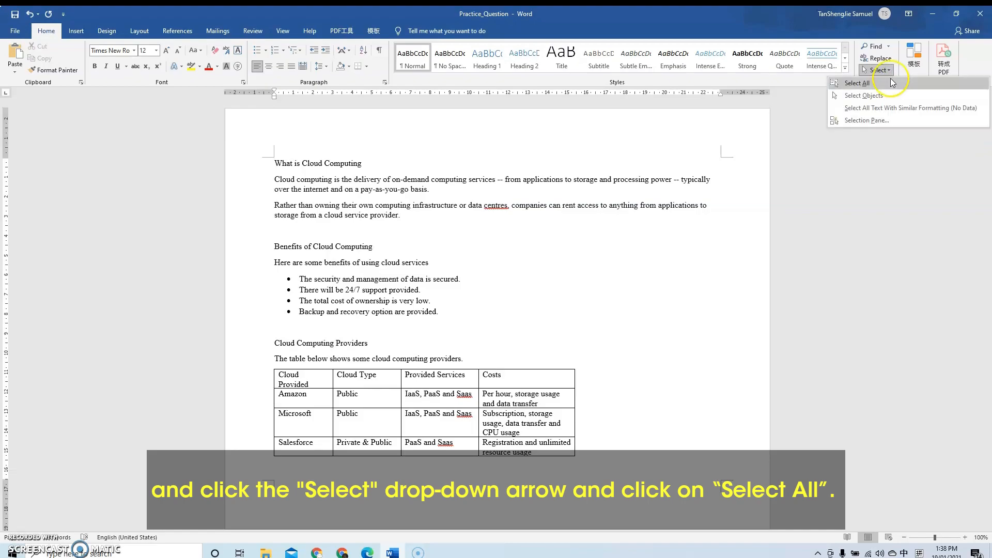
click(889, 84)
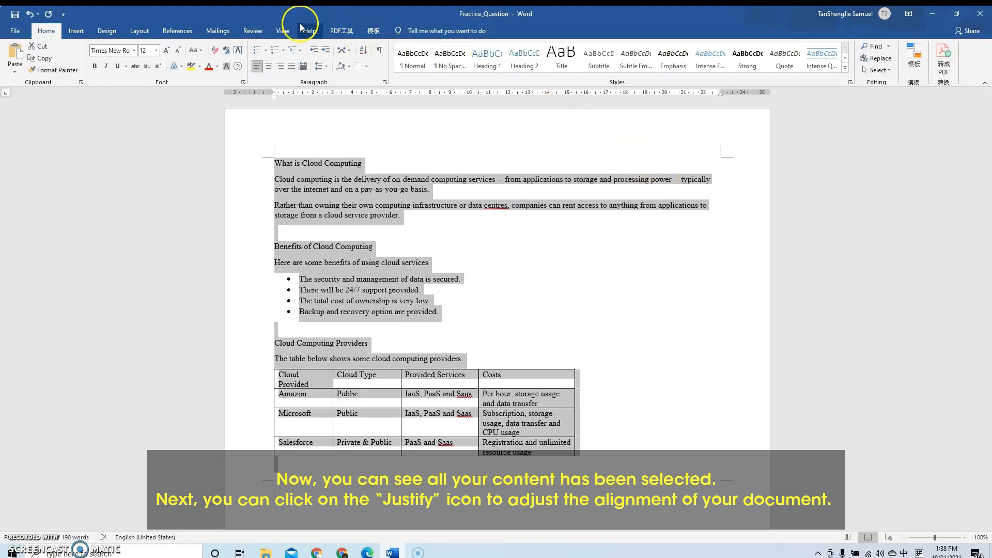
click(290, 62)
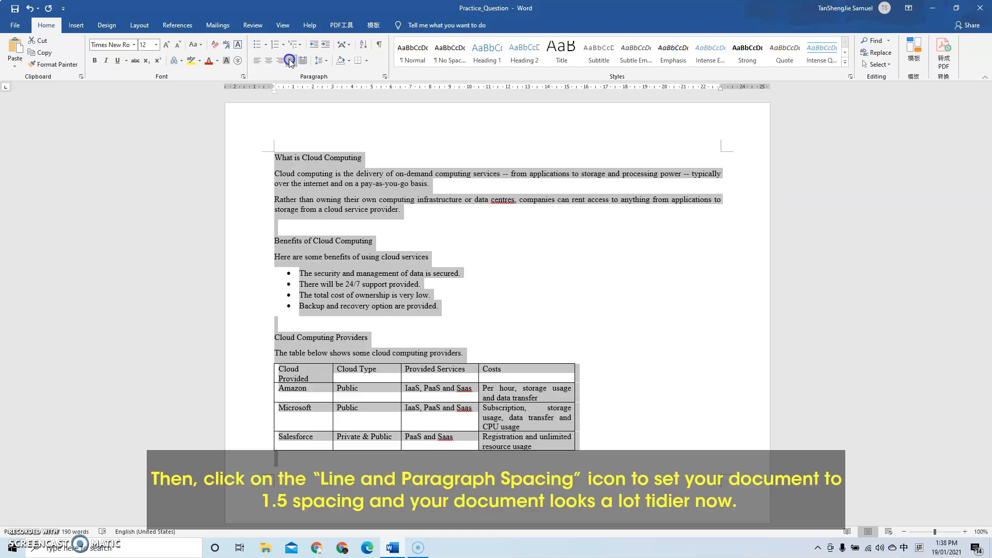
click(325, 62)
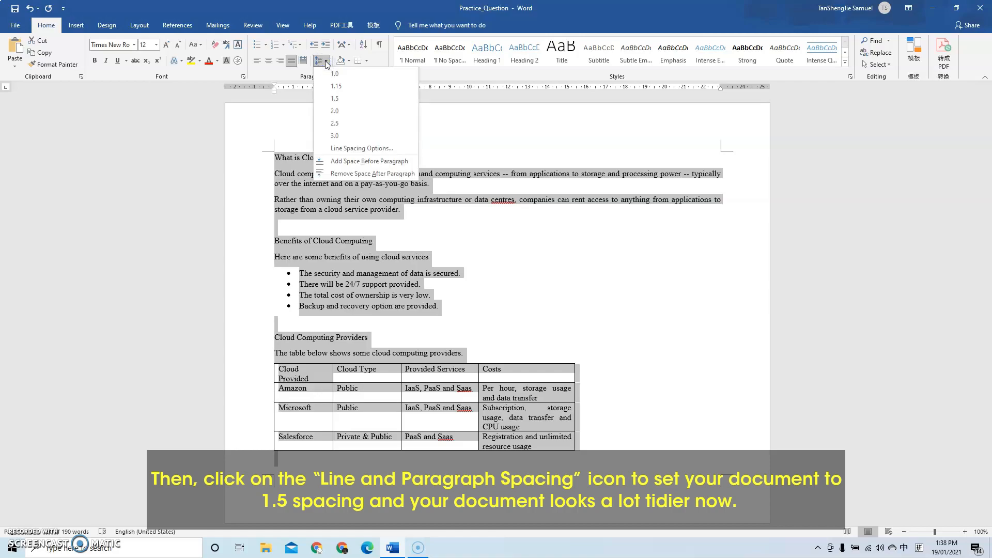
click(342, 99)
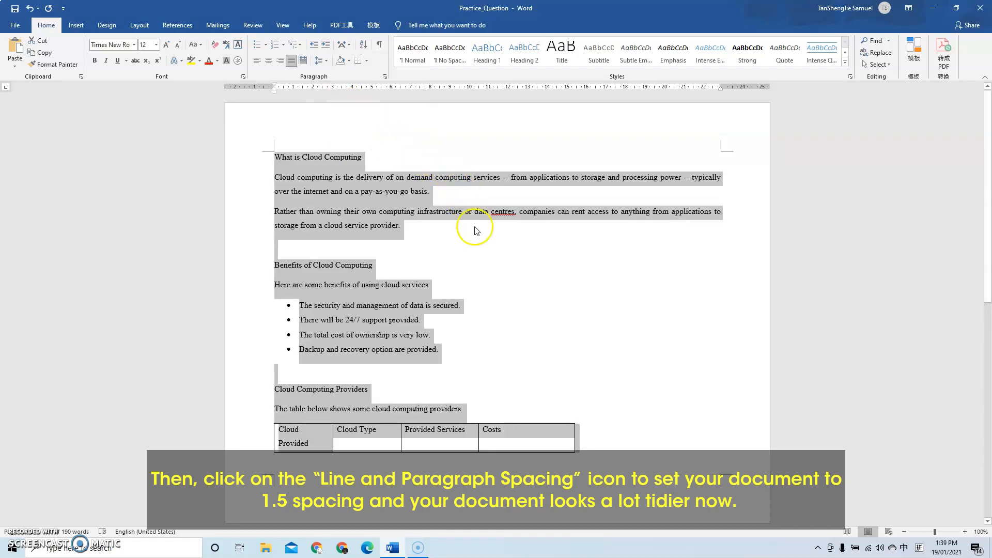
click(525, 339)
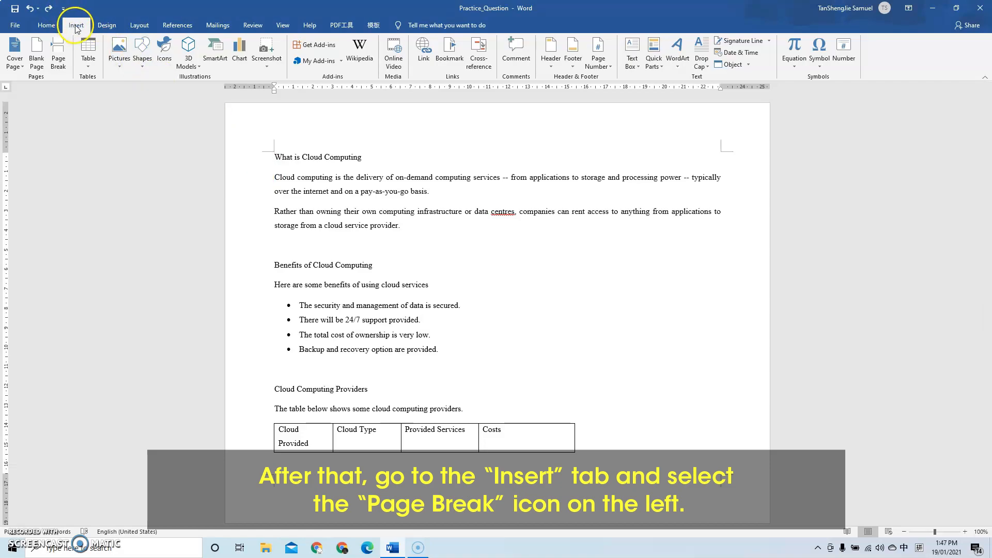
Insert a page break before the "What is Cloud Computing" title so the document starts with a blank first page
click(57, 58)
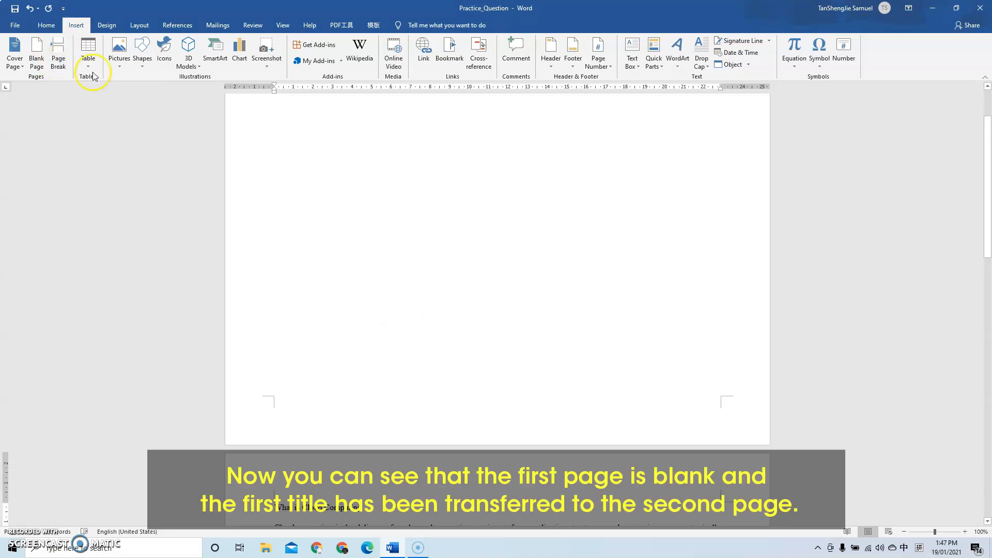
scroll(647, 331, up, 5)
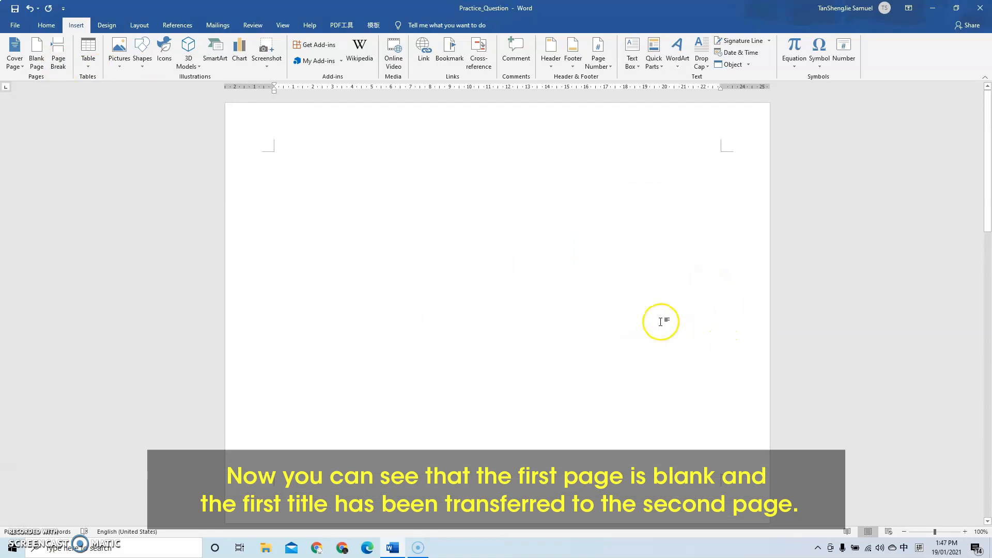
scroll(649, 327, down, 10)
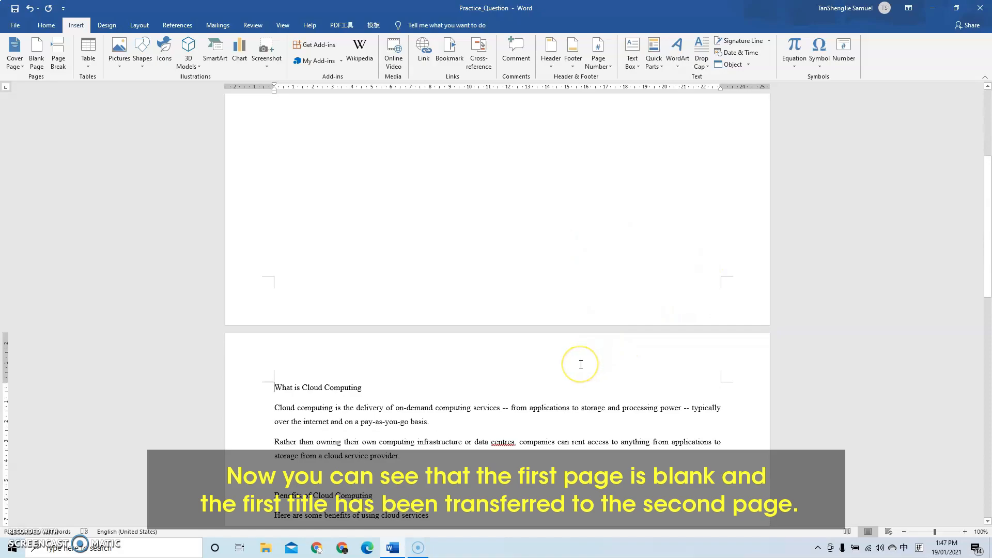
scroll(580, 364, down, 6)
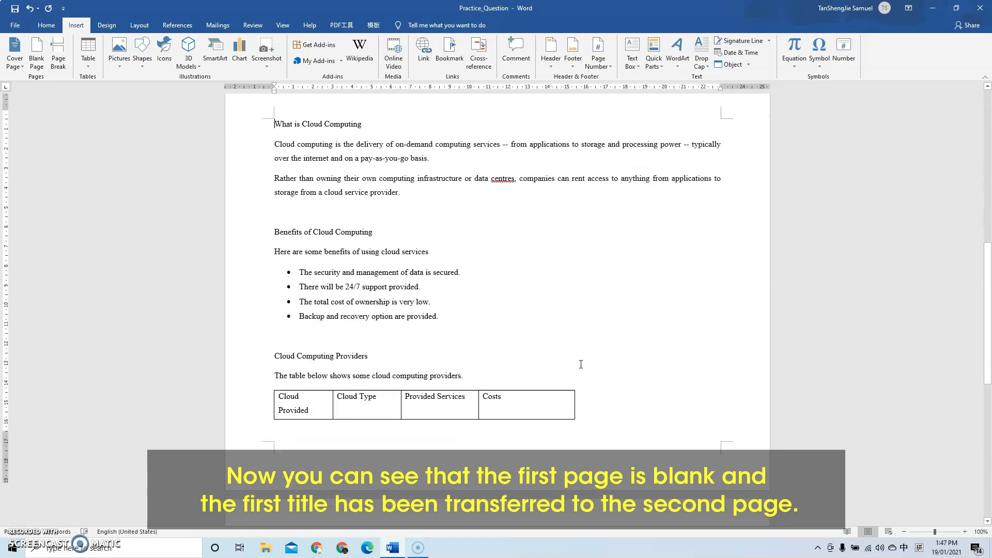
Insert a page break in front of the "Benefits of Cloud Computing" title to move it to a new page
scroll(580, 364, up, 1)
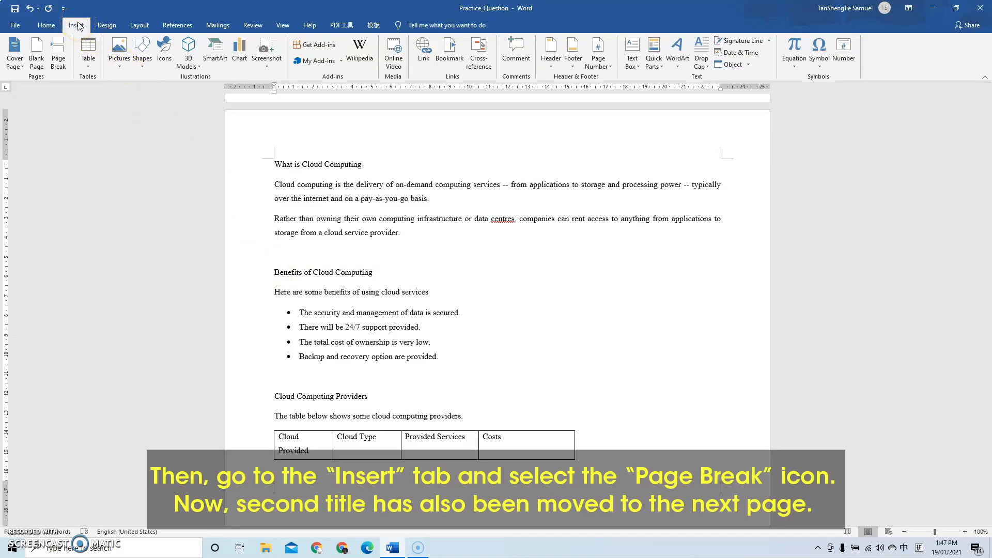
click(59, 61)
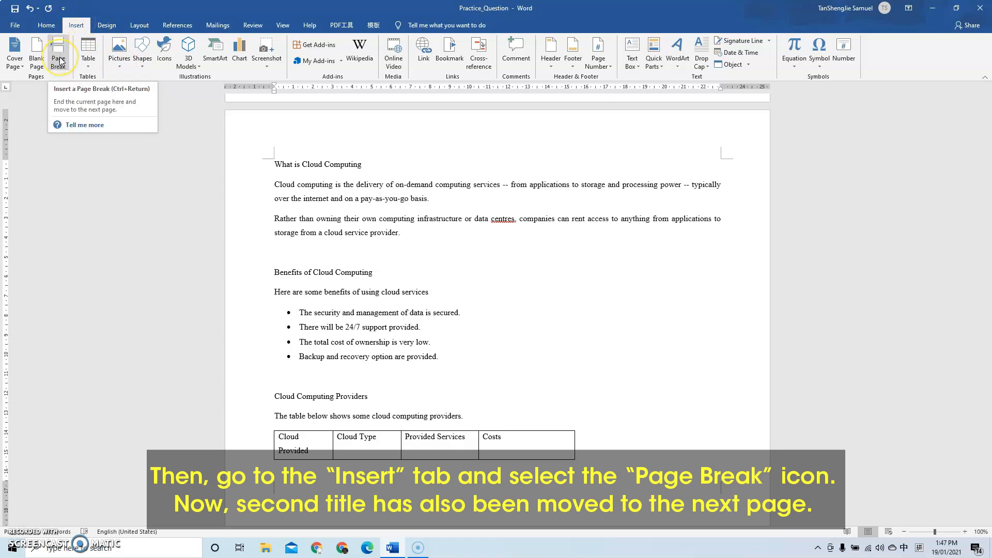
click(59, 61)
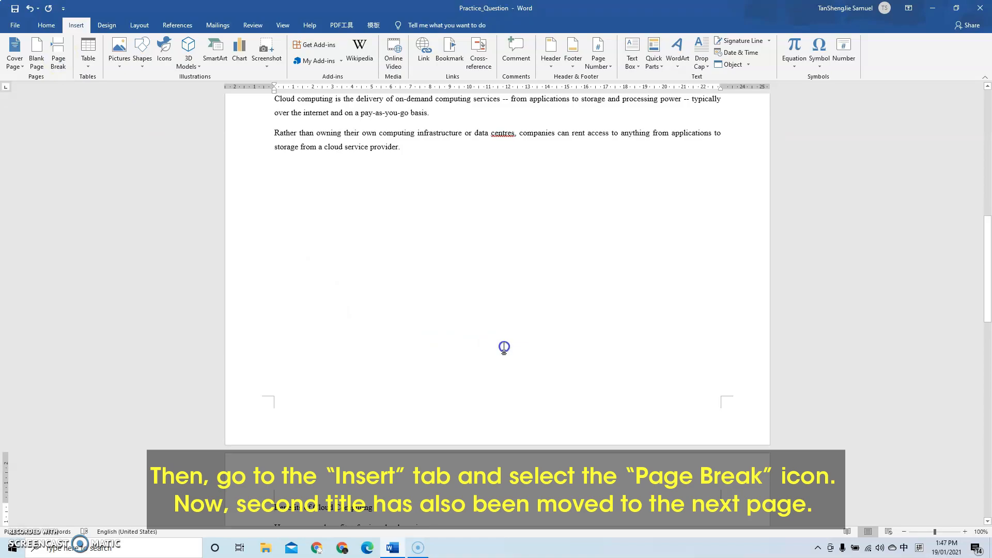
scroll(509, 354, down, 1)
scroll(510, 355, down, 4)
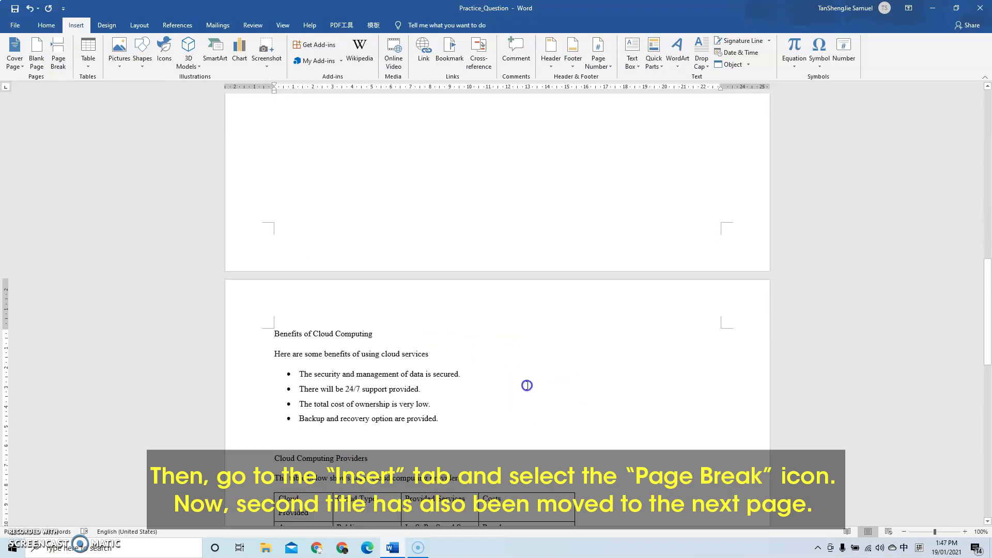
Insert a page break in front of the "Cloud Computing Providers" title to move it to a new page
scroll(527, 386, down, 2)
scroll(527, 384, down, 2)
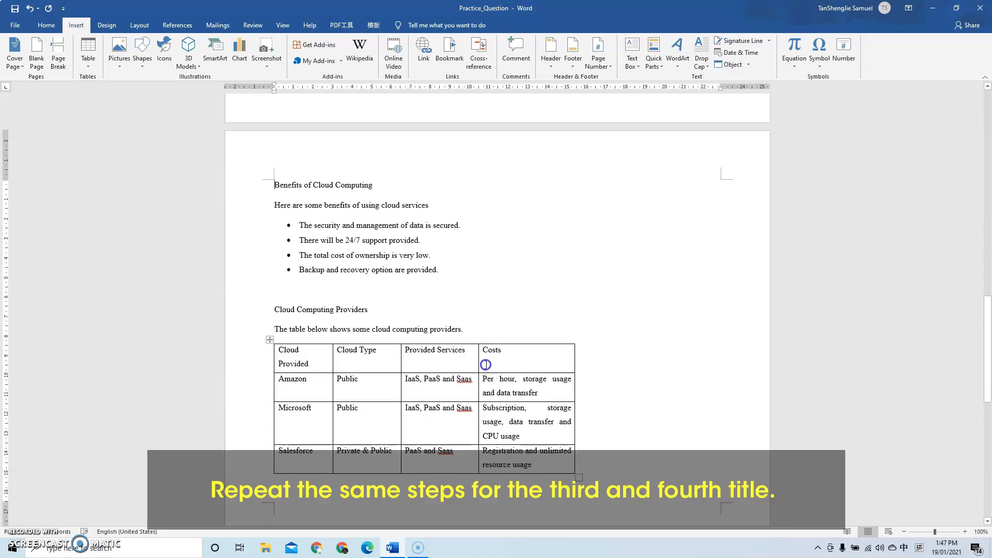
scroll(485, 364, down, 2)
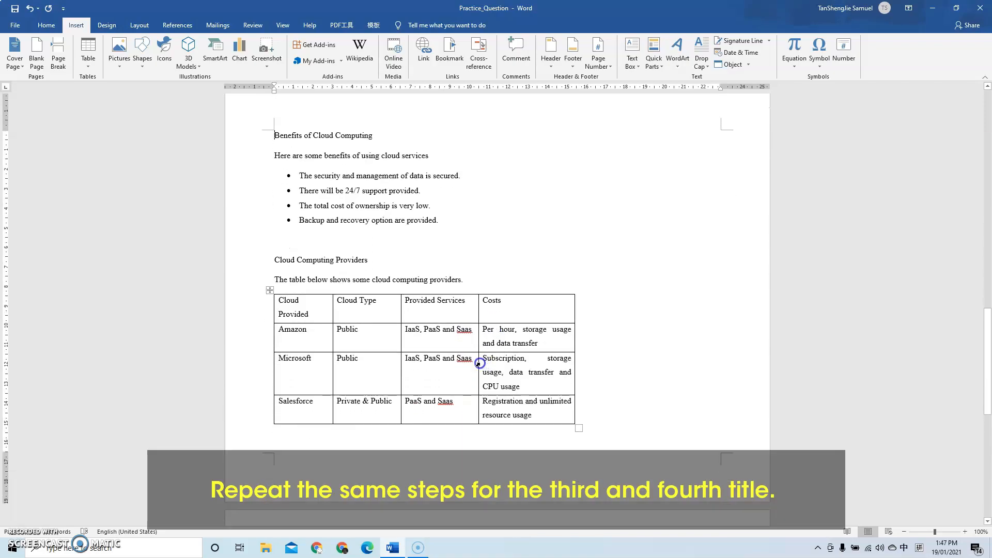
click(275, 258)
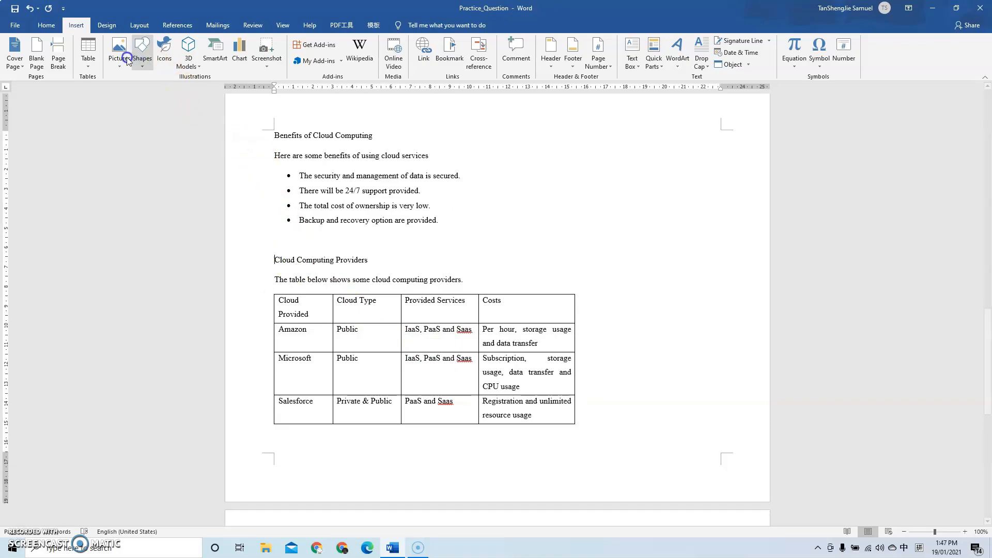
click(58, 62)
Insert a page break in front of the "Cloud Computing Service Models" title to move it to a new page
scroll(397, 358, down, 6)
click(274, 374)
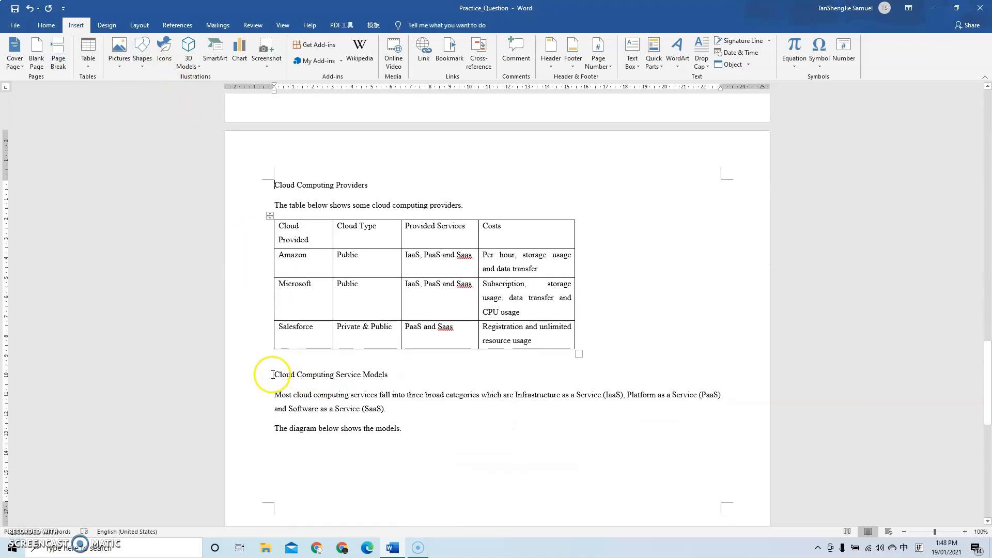
click(58, 62)
scroll(405, 259, down, 15)
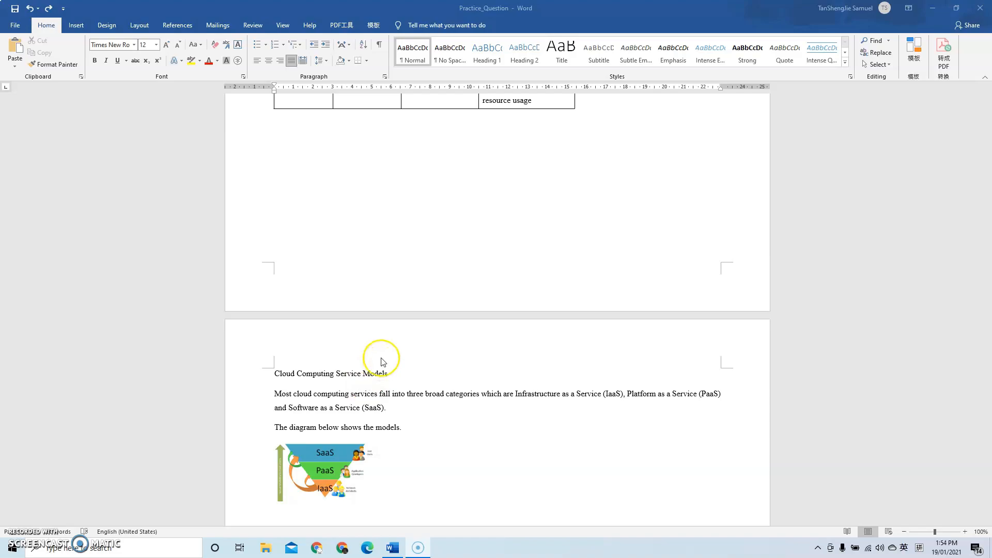
Apply the Heading 1 style to the "What is Cloud Computing" title on the second page
scroll(380, 360, up, 5)
scroll(382, 361, up, 7)
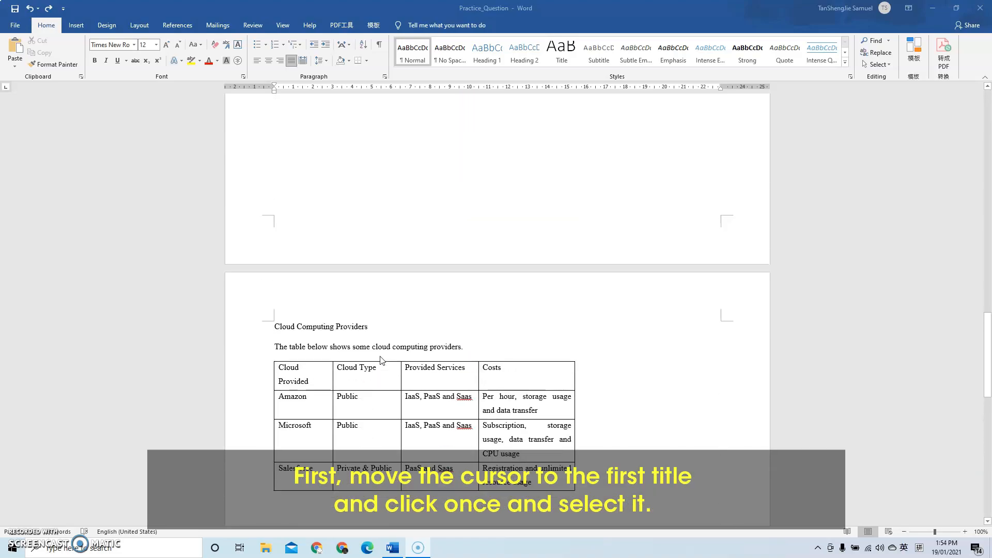
scroll(380, 360, up, 20)
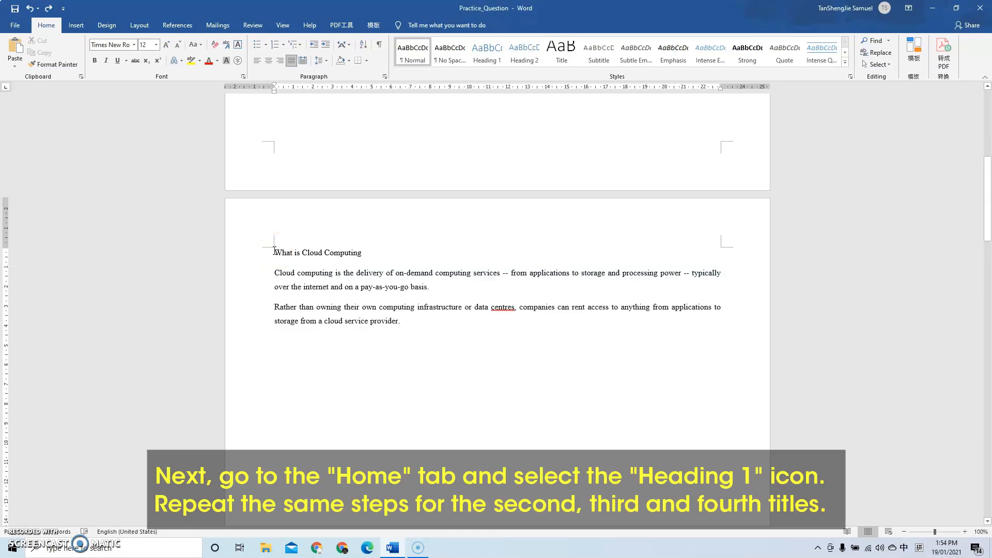
click(50, 27)
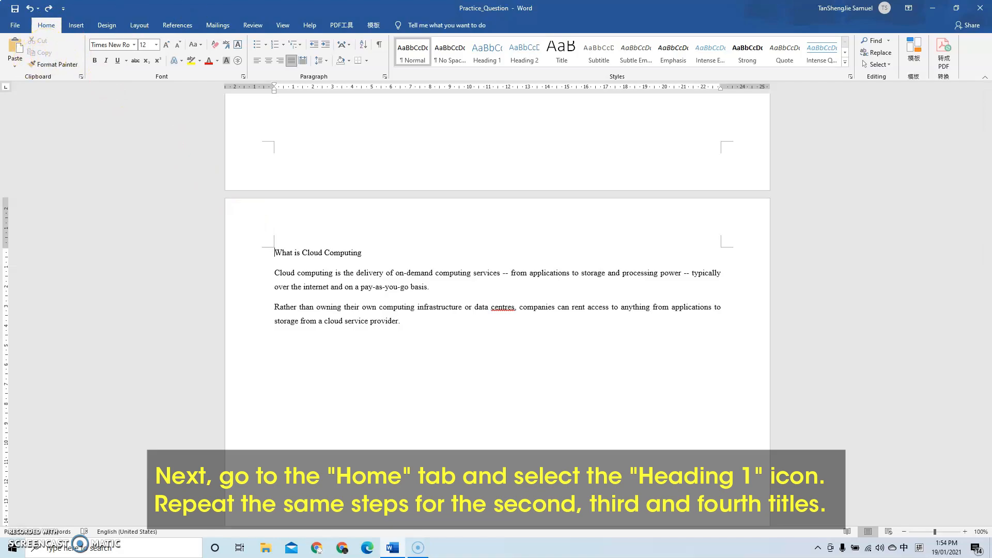
click(481, 49)
click(481, 50)
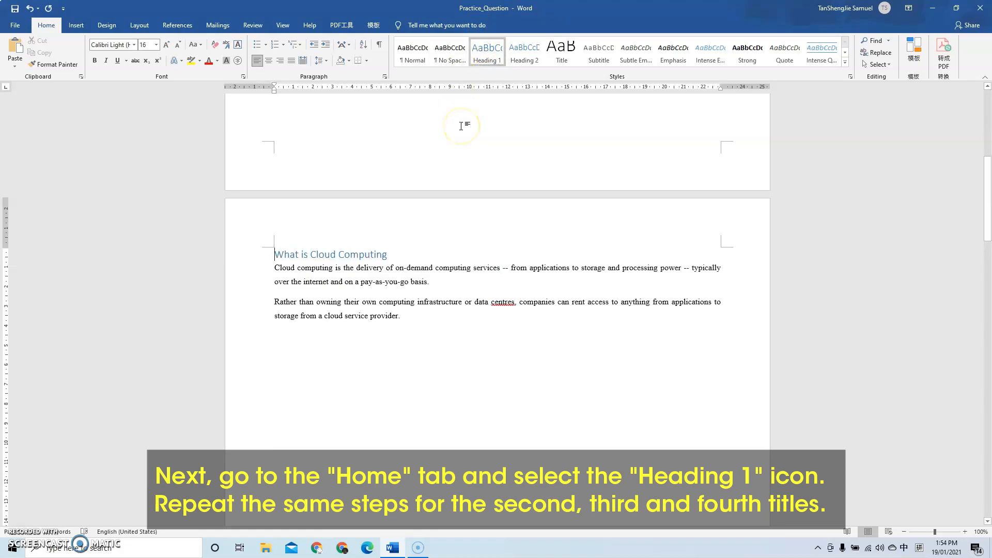
Apply the Heading 1 style to the "Benefits of Cloud Computing" and "Cloud Computing Providers" titles
scroll(428, 191, down, 10)
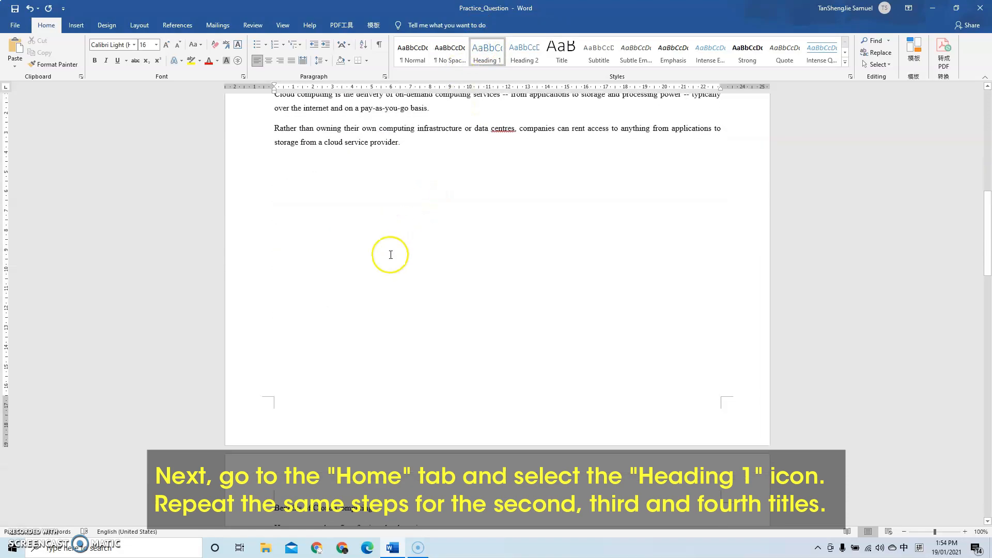
click(276, 410)
click(483, 52)
scroll(346, 302, down, 3)
scroll(279, 382, down, 2)
click(273, 440)
click(489, 61)
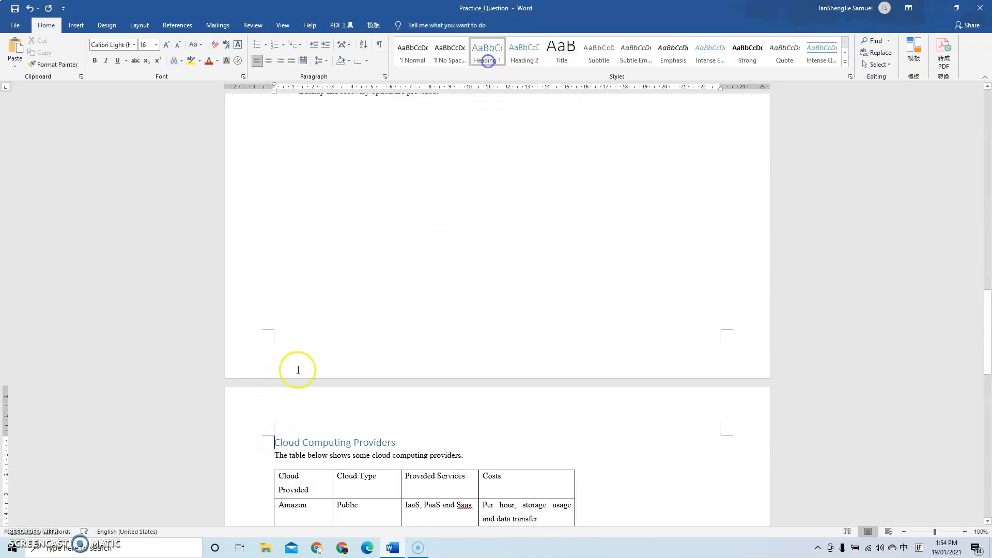
Apply the Heading 1 style to the "Cloud Computing Service Models" title on the last page
scroll(288, 381, down, 6)
click(273, 469)
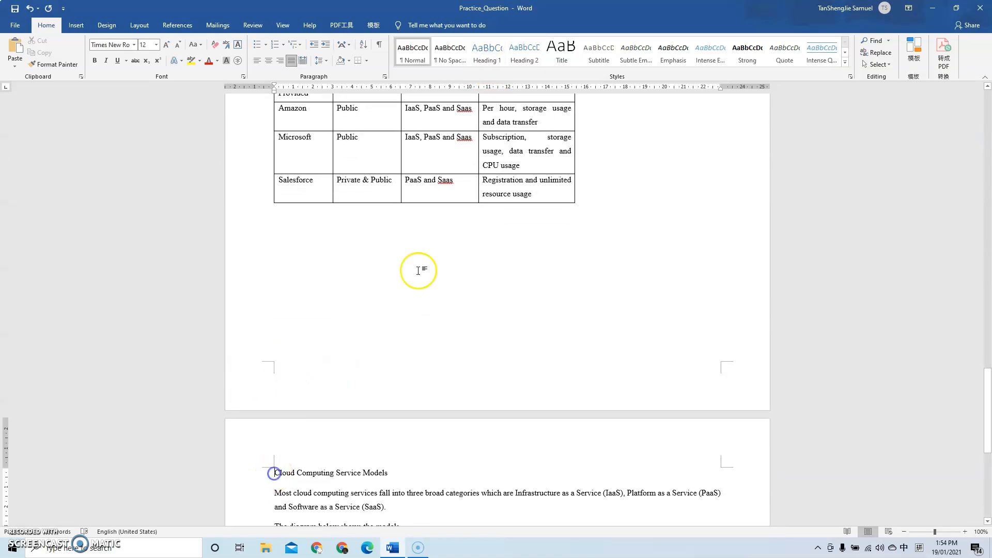
click(488, 54)
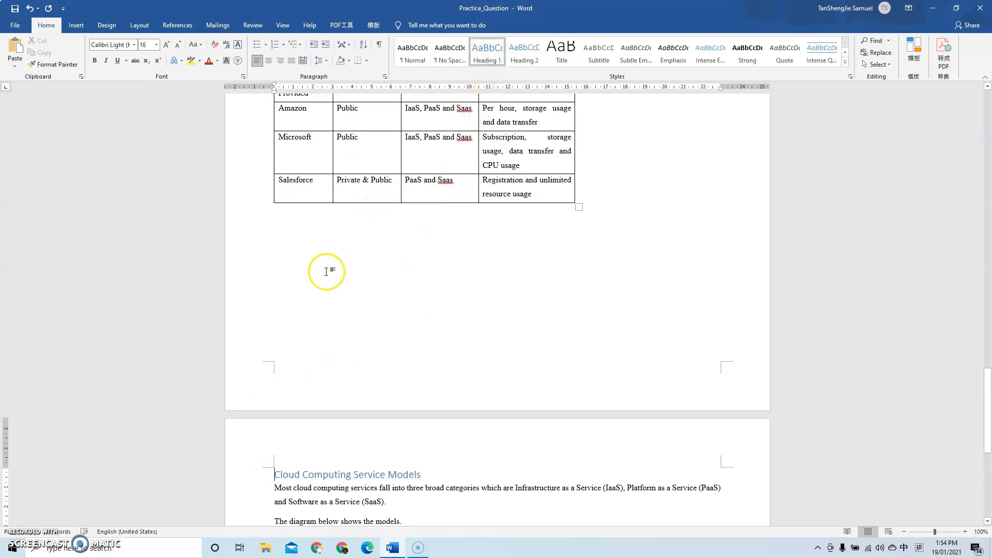
scroll(325, 270, down, 5)
Apply the multilevel list format 1 Heading 1, 1.1 Heading 2, 1.1.1 Heading 3 at the "What is Cloud Computing" title
scroll(349, 237, up, 2)
scroll(352, 238, up, 2)
scroll(402, 208, up, 1)
scroll(401, 208, up, 10)
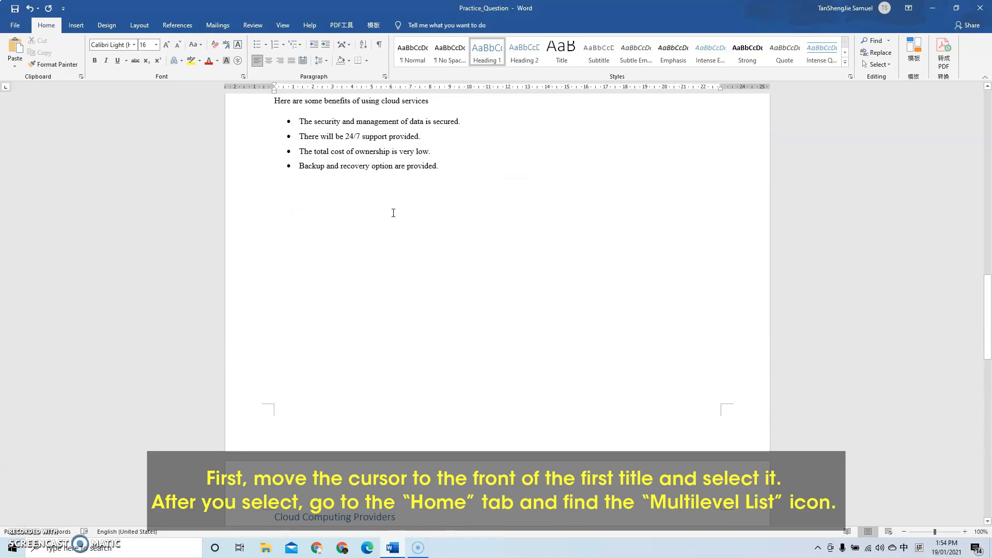
scroll(394, 212, up, 12)
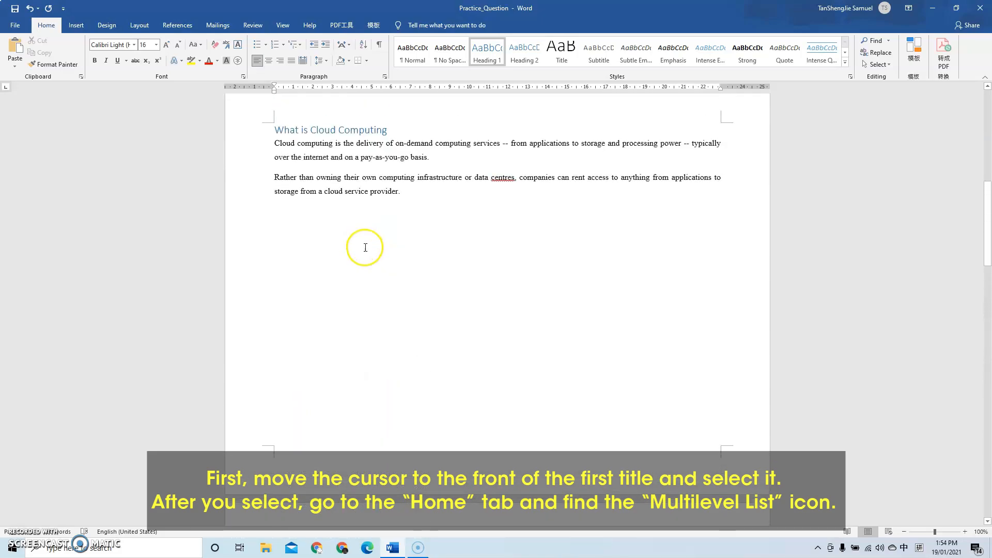
scroll(364, 247, up, 5)
click(275, 283)
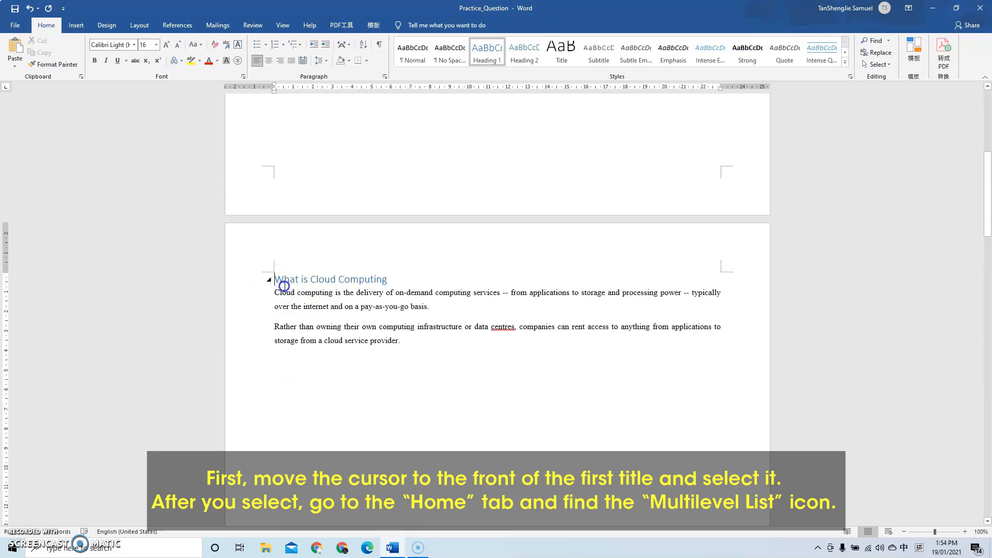
click(49, 28)
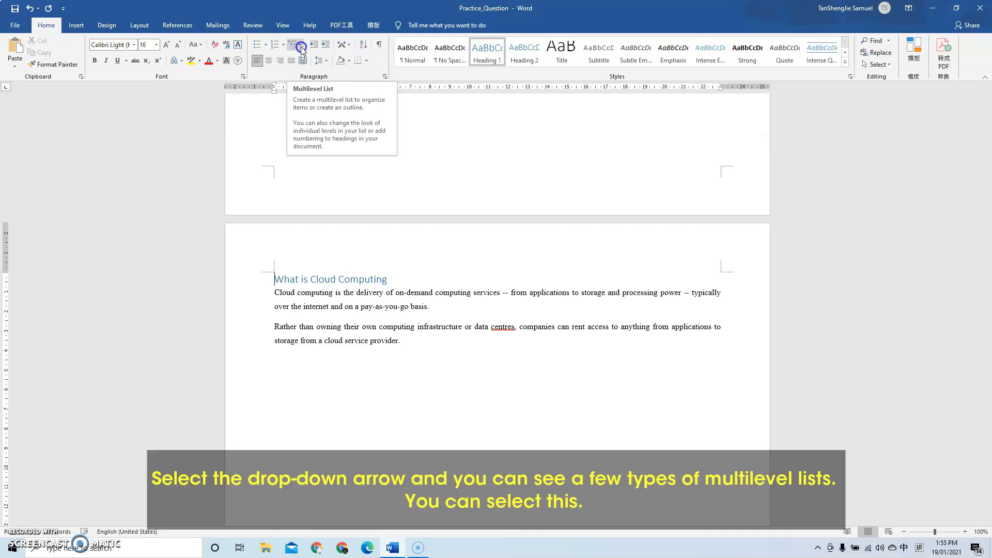
click(301, 47)
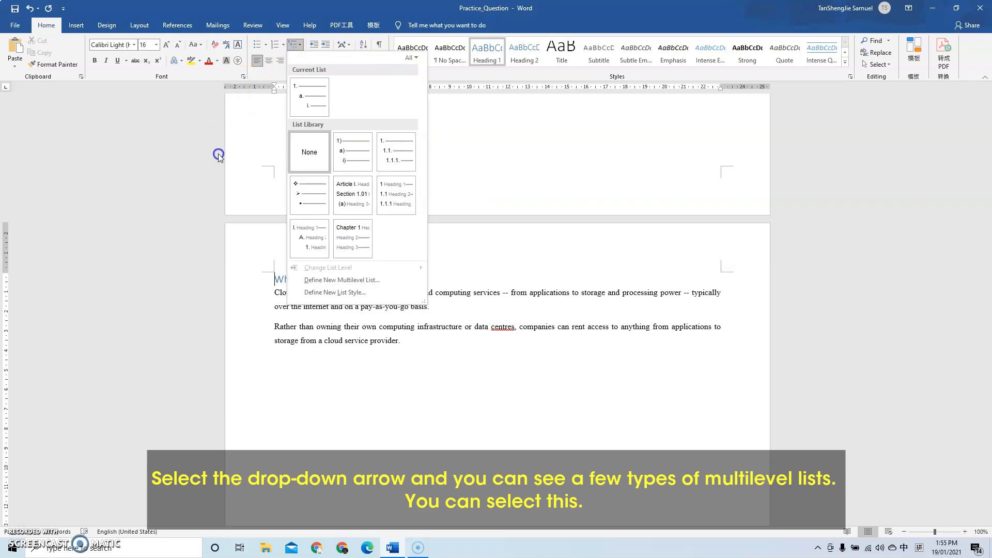
mouse_move(365, 164)
mouse_move(382, 203)
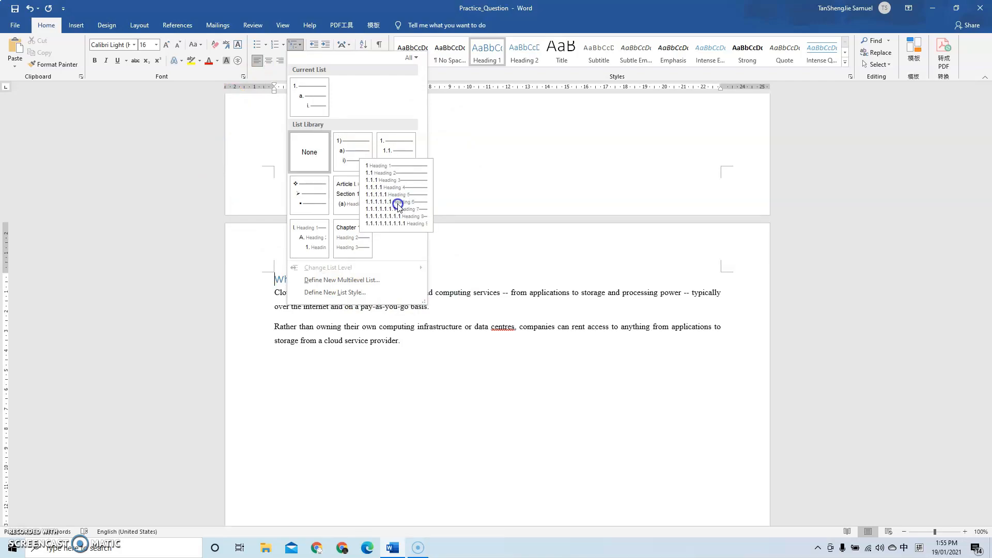
click(397, 206)
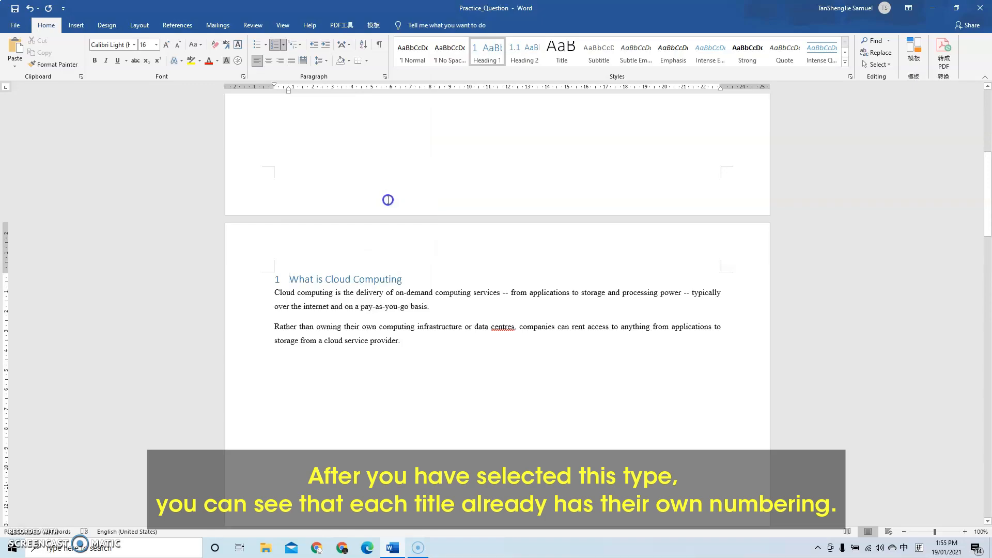
Insert a table of contents in the Automatic Table 2 format on the blank first page
scroll(393, 204, down, 4)
scroll(396, 207, down, 12)
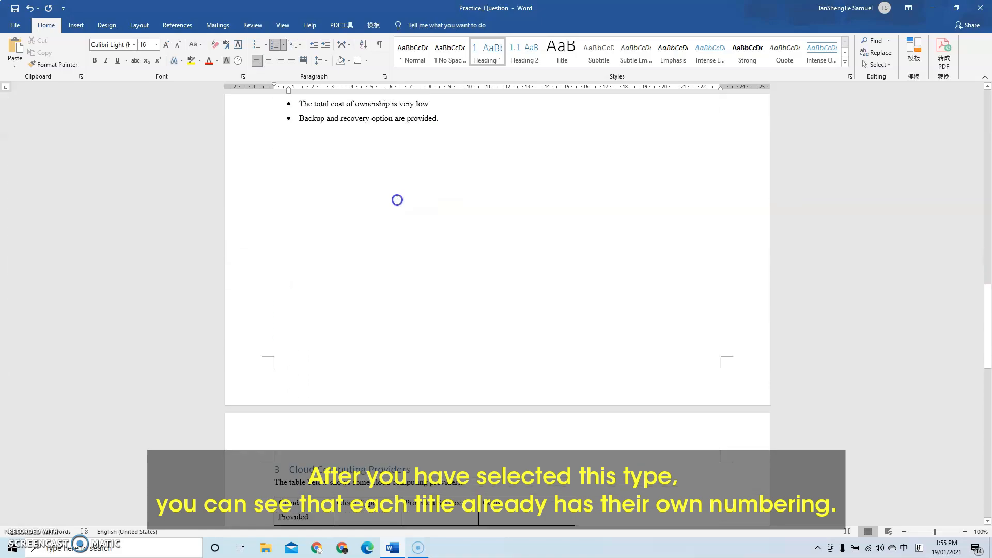
scroll(397, 200, down, 12)
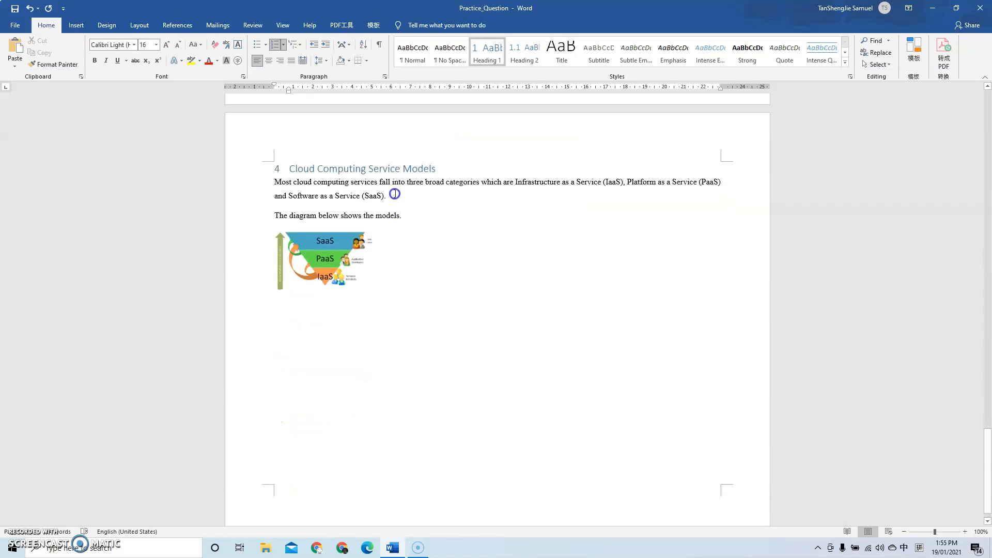
scroll(395, 196, up, 10)
scroll(359, 295, up, 10)
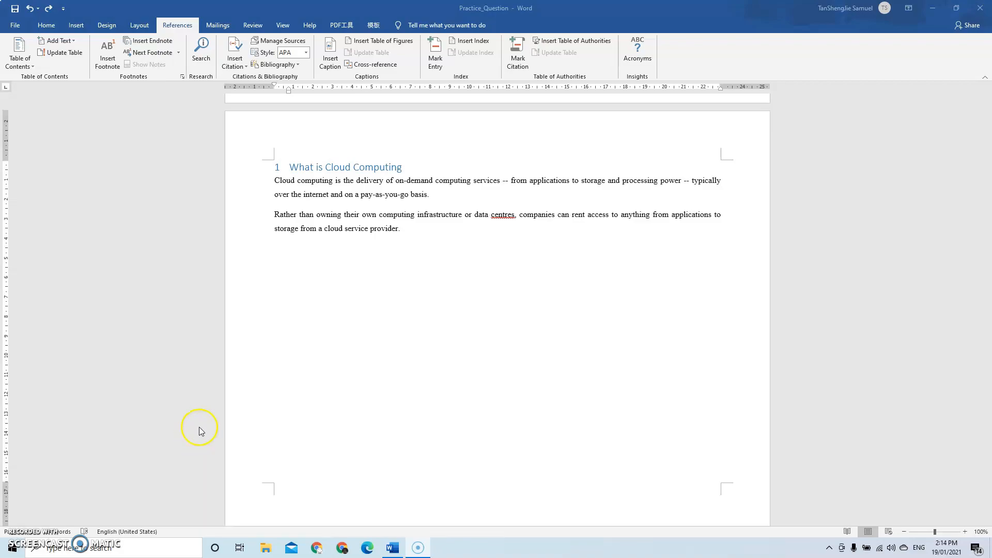
scroll(235, 416, up, 15)
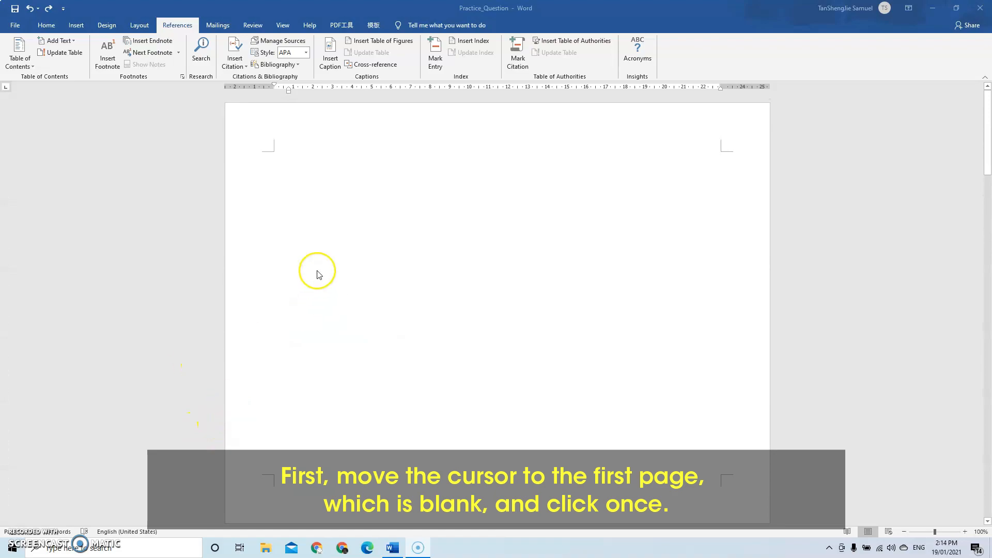
click(280, 163)
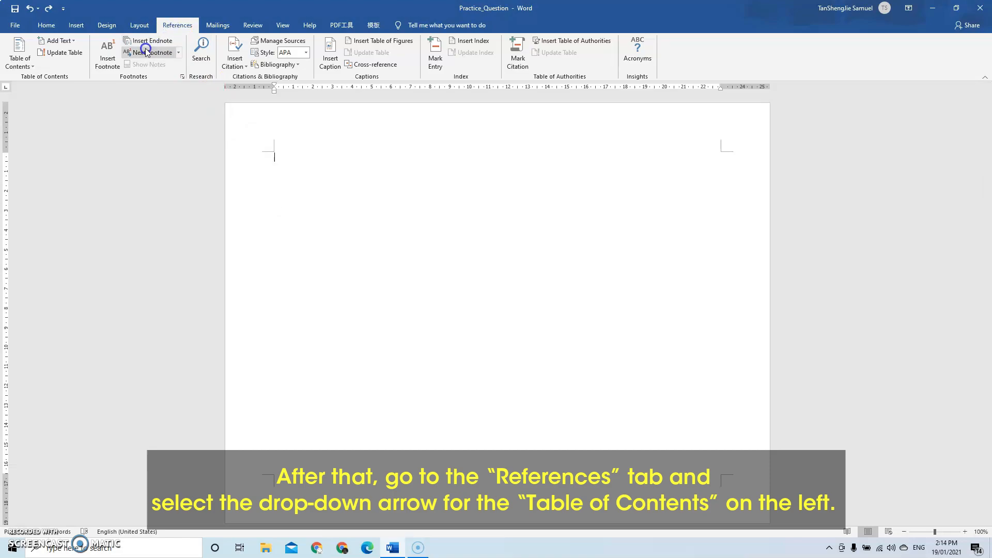
click(32, 66)
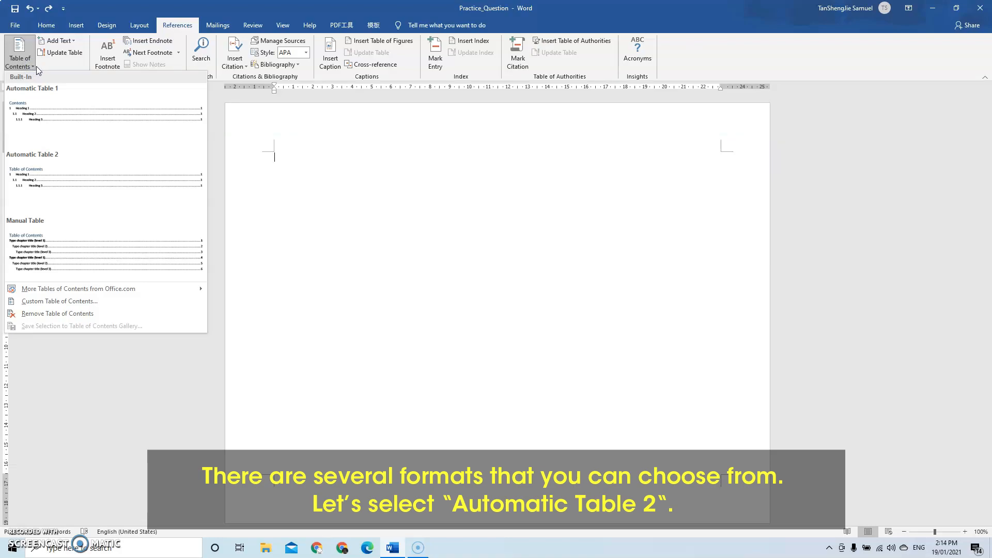
click(43, 184)
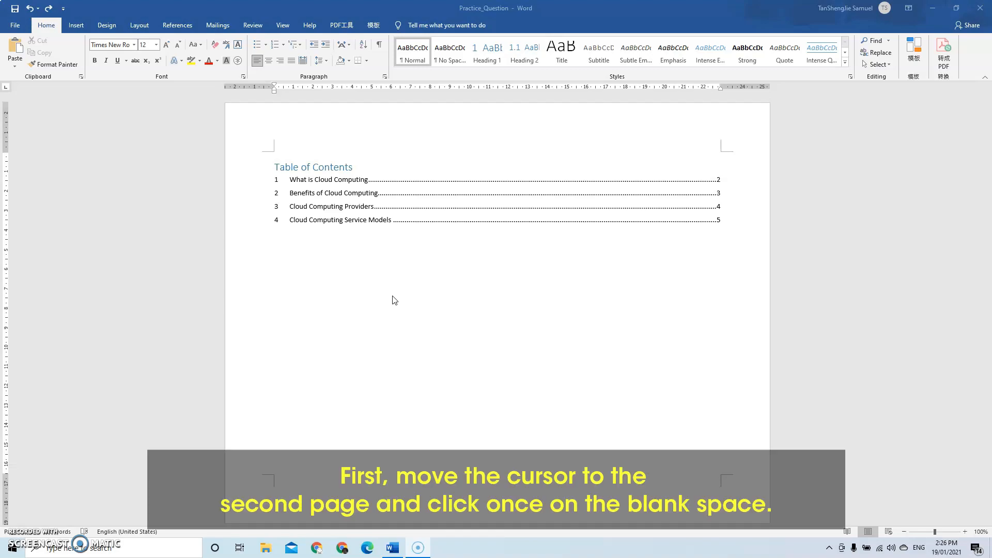
Insert the built-in Austin header with a page border, starting from the blank space on the second page
click(405, 296)
scroll(406, 296, down, 10)
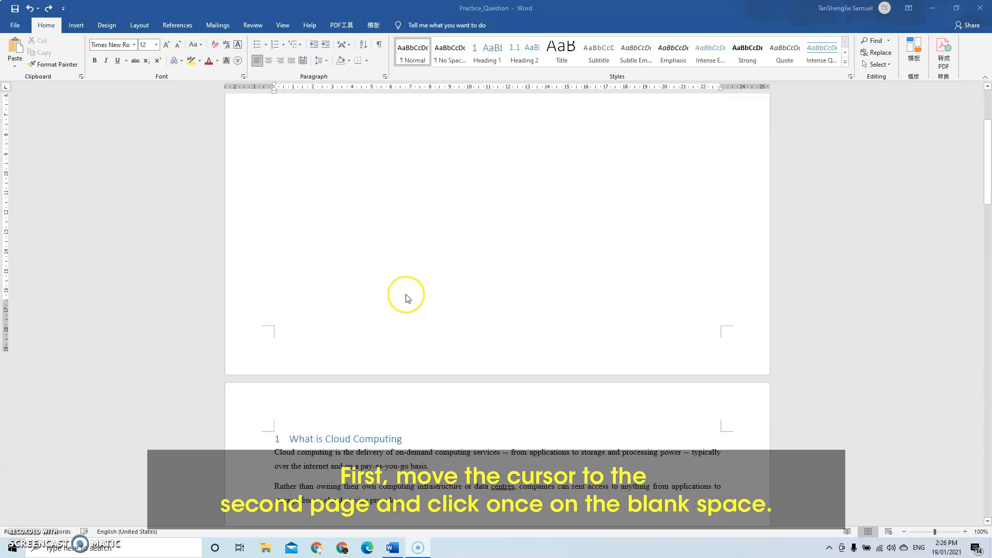
scroll(407, 298, down, 1)
click(453, 411)
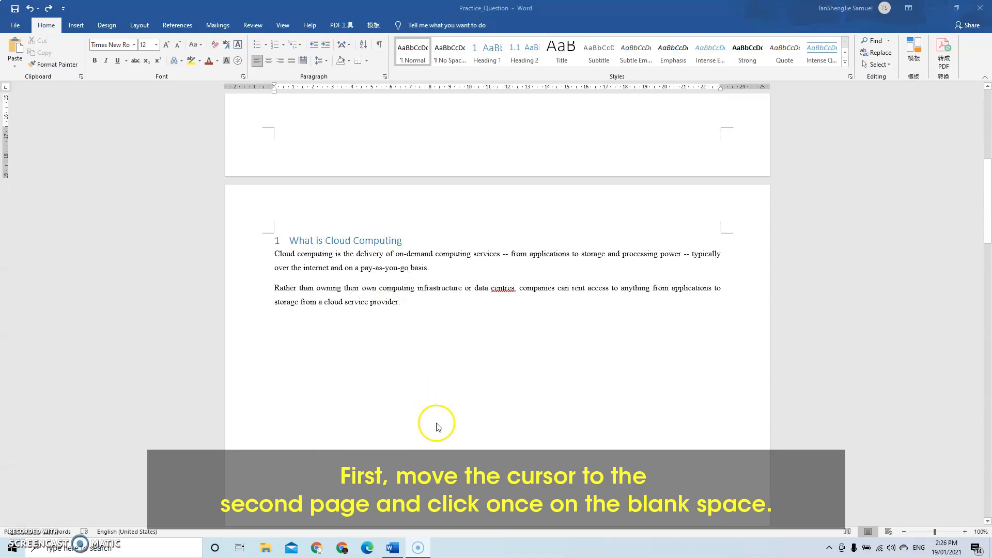
scroll(451, 395, down, 1)
scroll(445, 354, down, 2)
click(451, 300)
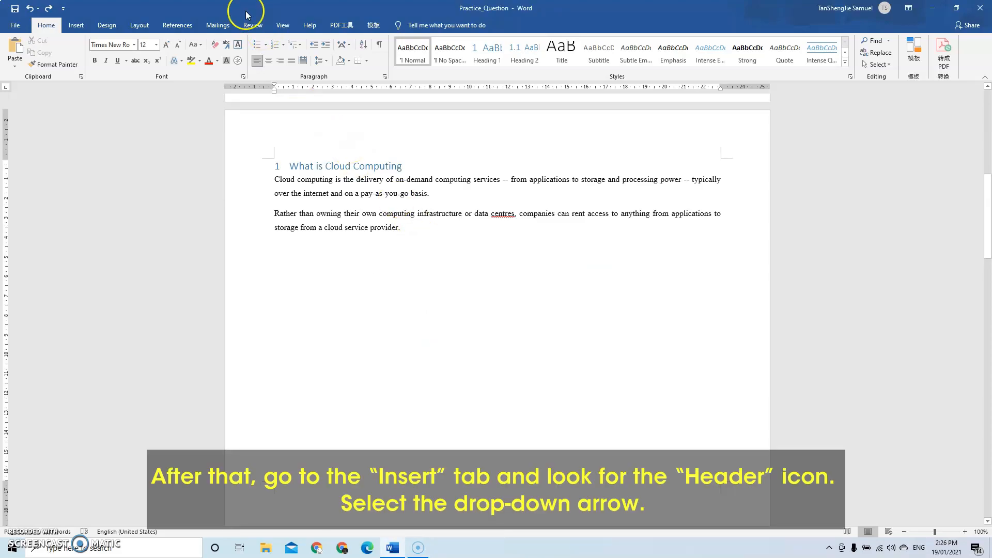
click(77, 26)
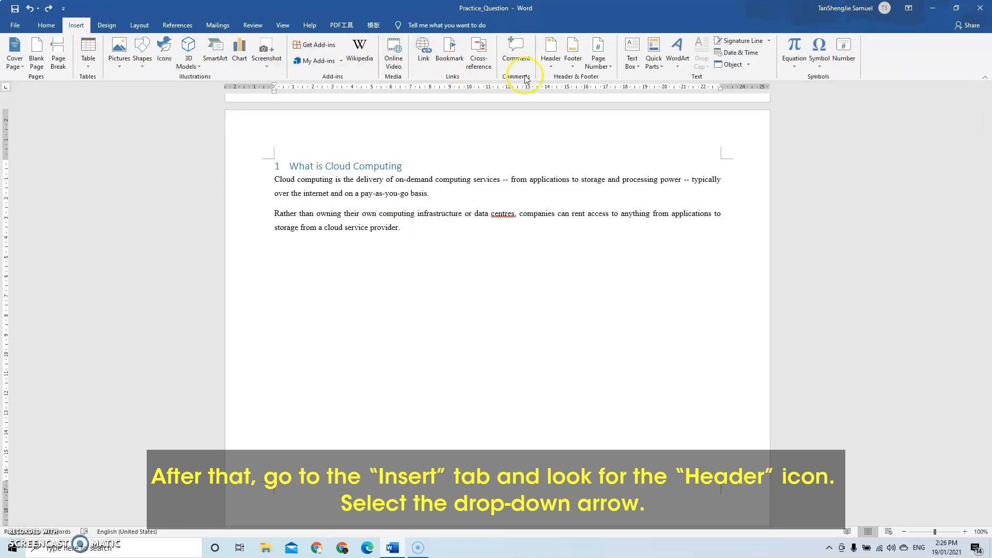
click(551, 70)
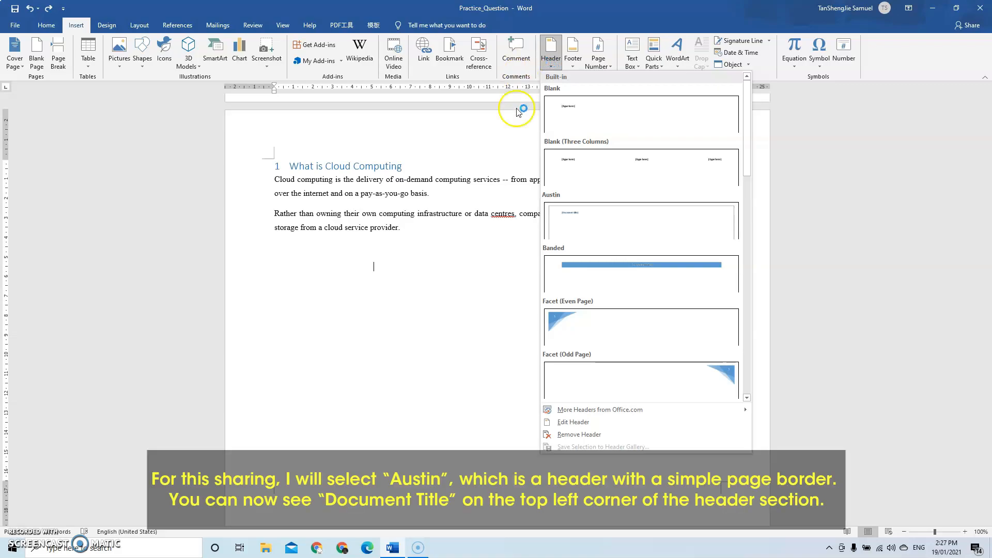
click(605, 219)
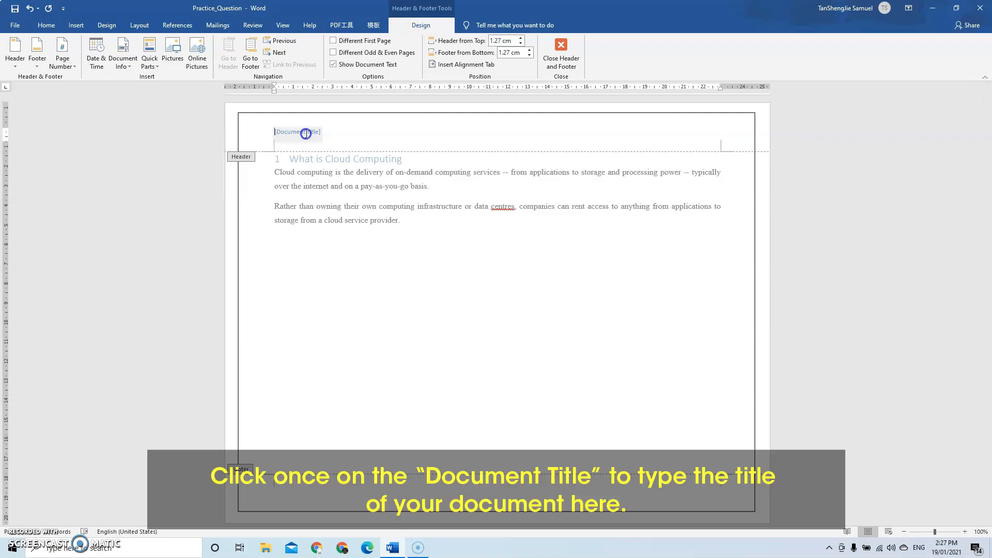
Set the document title in the header to "Cloud Computing" and return to the body text
click(305, 134)
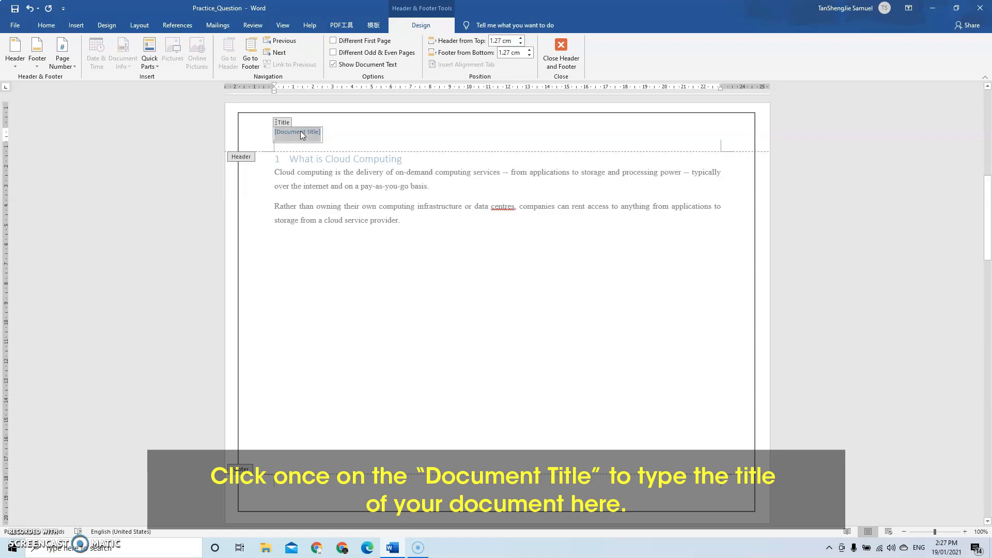
text(Cloud Computing)
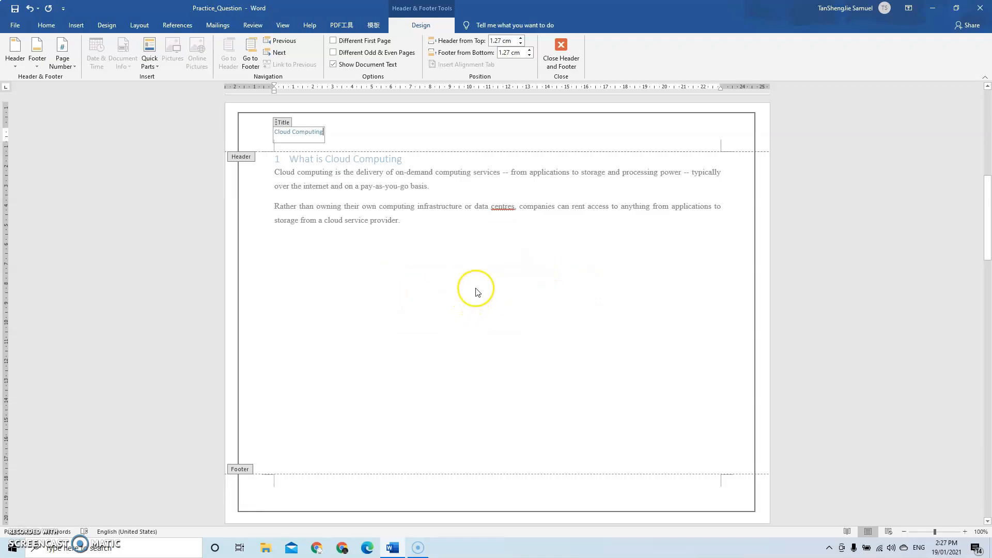
double_click(475, 291)
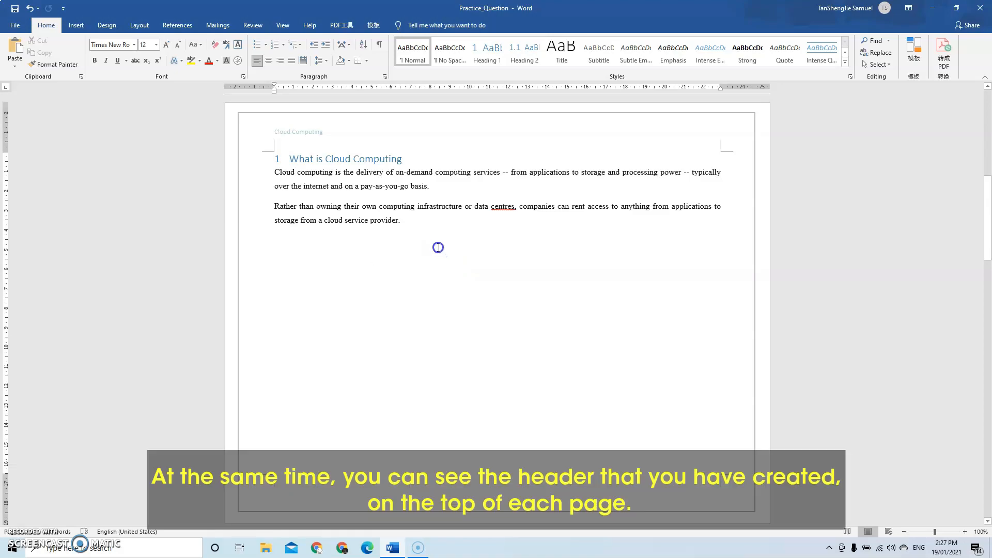
click(549, 266)
Remove the header from the Table of Contents page by enabling the Different First Page option
drag(988, 223, 970, 140)
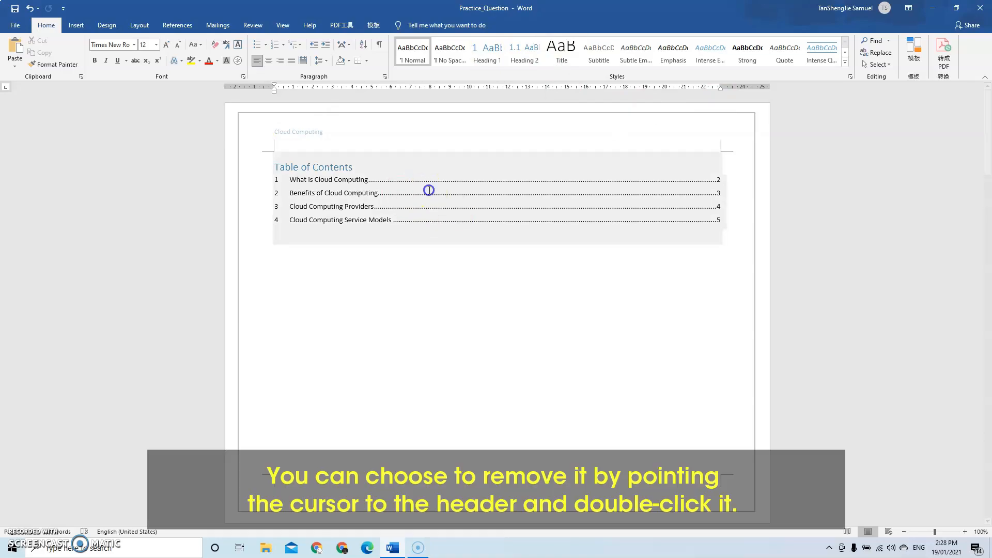
double_click(302, 131)
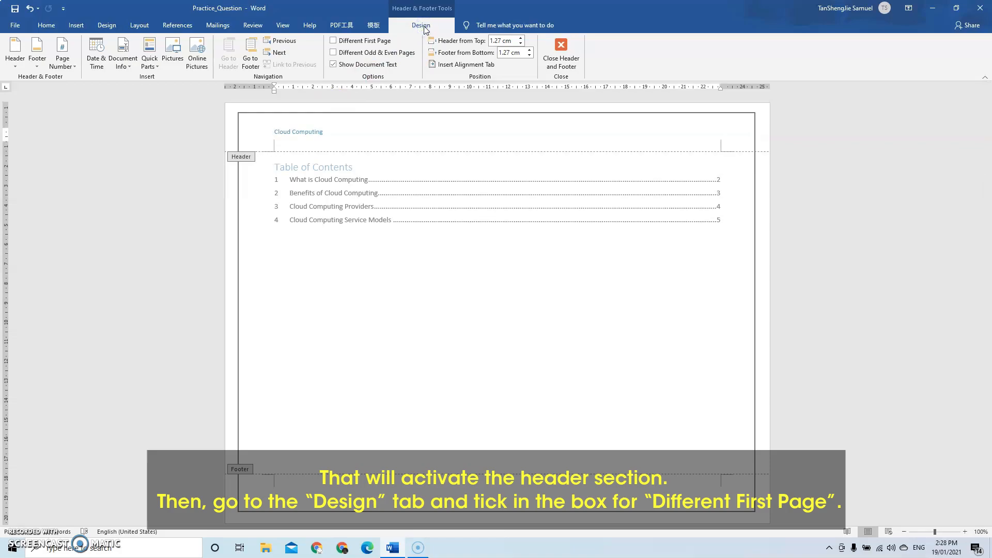
click(348, 47)
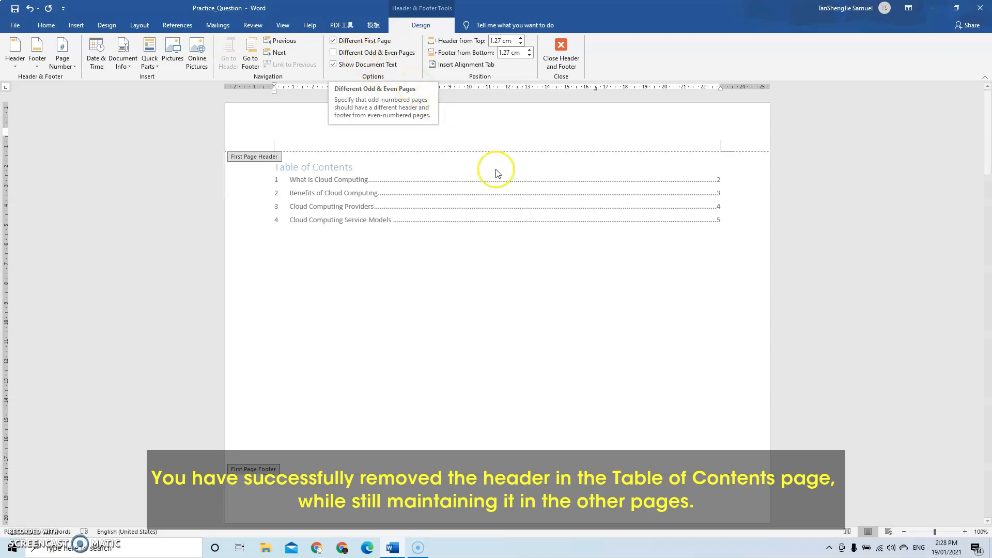
scroll(494, 171, down, 10)
scroll(420, 268, down, 3)
scroll(442, 272, up, 10)
scroll(452, 278, up, 2)
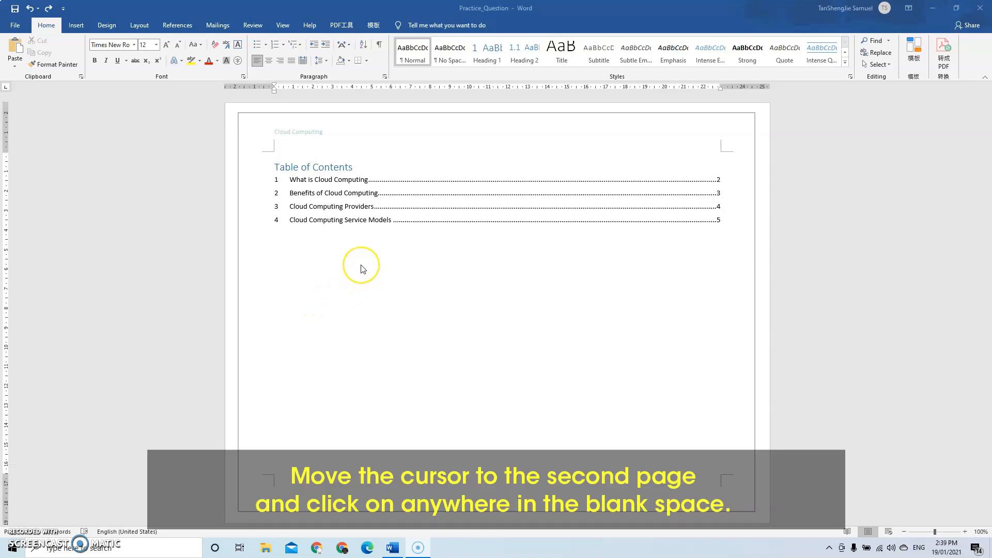
Insert the built-in Blank (Three Columns) footer, starting from the blank space on the second page
scroll(362, 268, down, 10)
scroll(362, 268, down, 3)
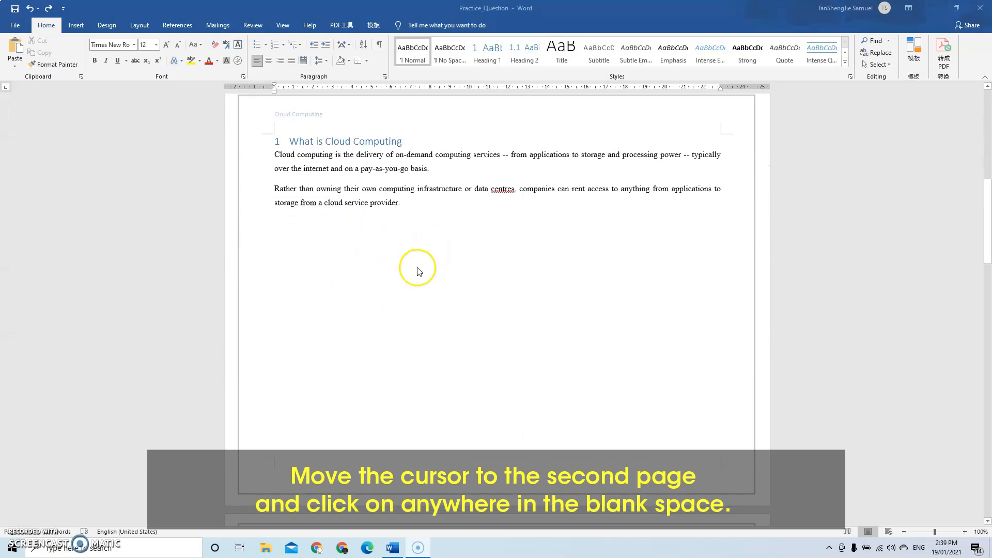
double_click(417, 267)
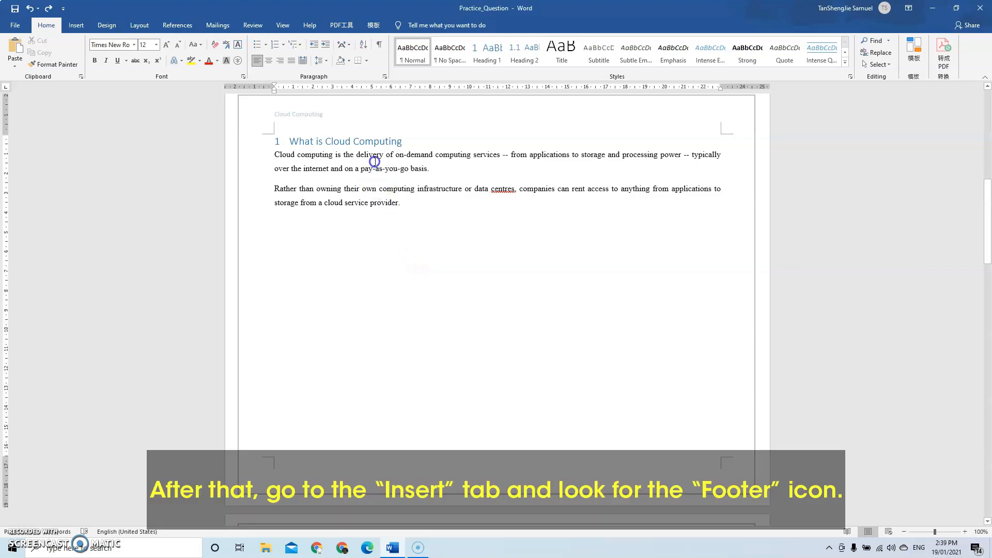
click(74, 26)
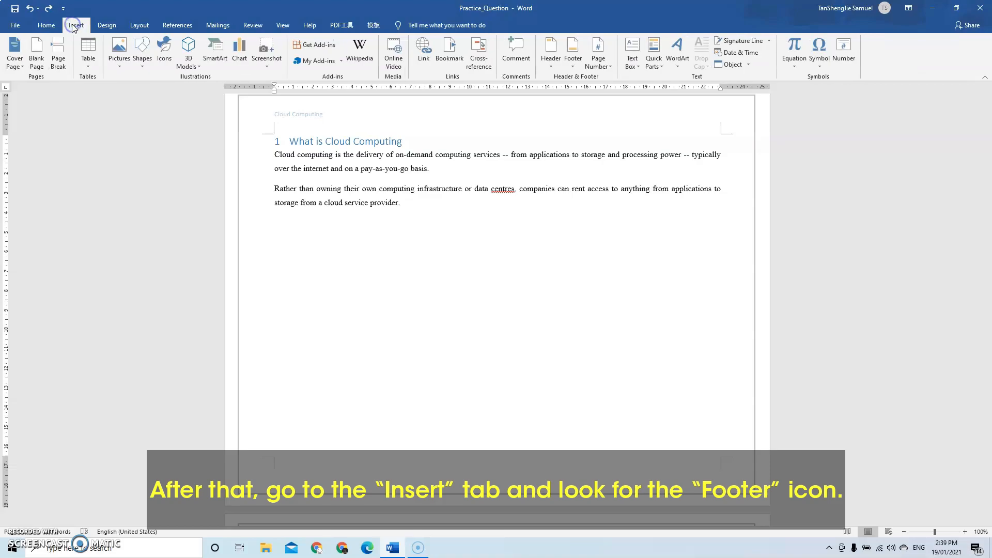
click(574, 67)
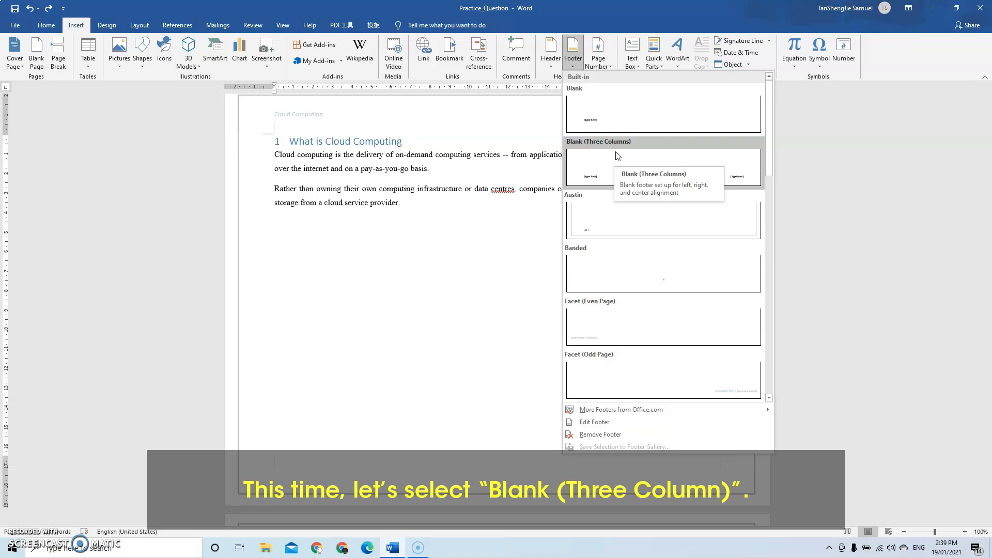
click(616, 155)
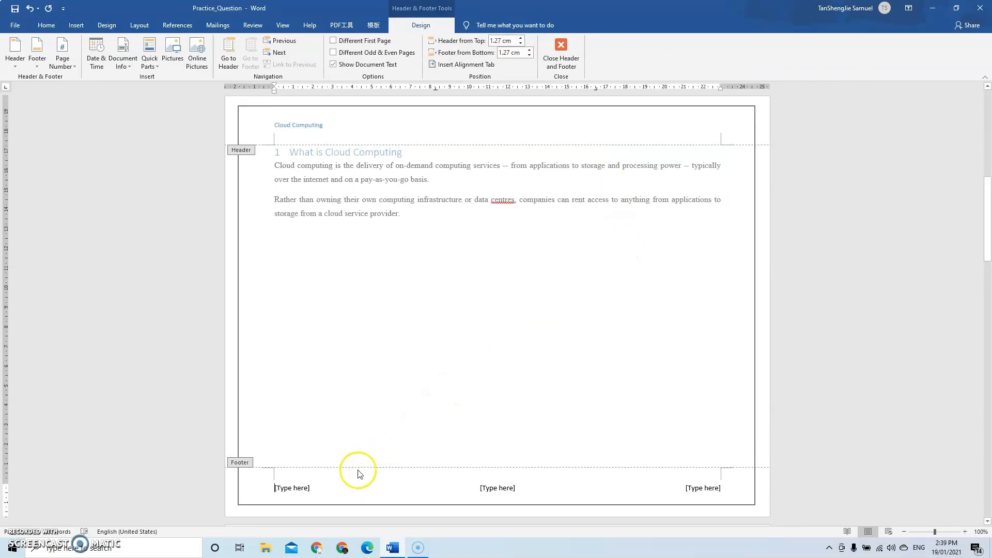
scroll(367, 401, down, 1)
scroll(364, 403, down, 2)
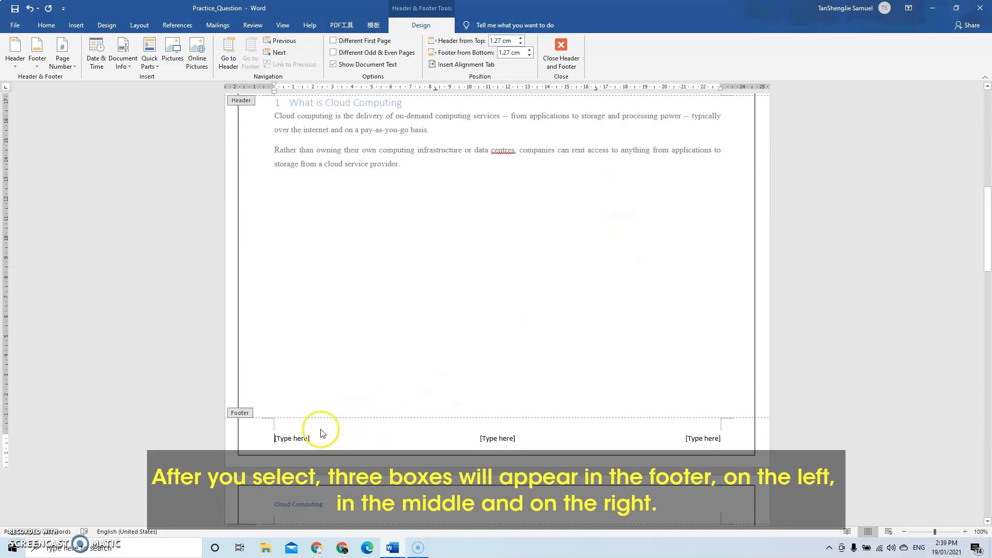
scroll(312, 434, down, 1)
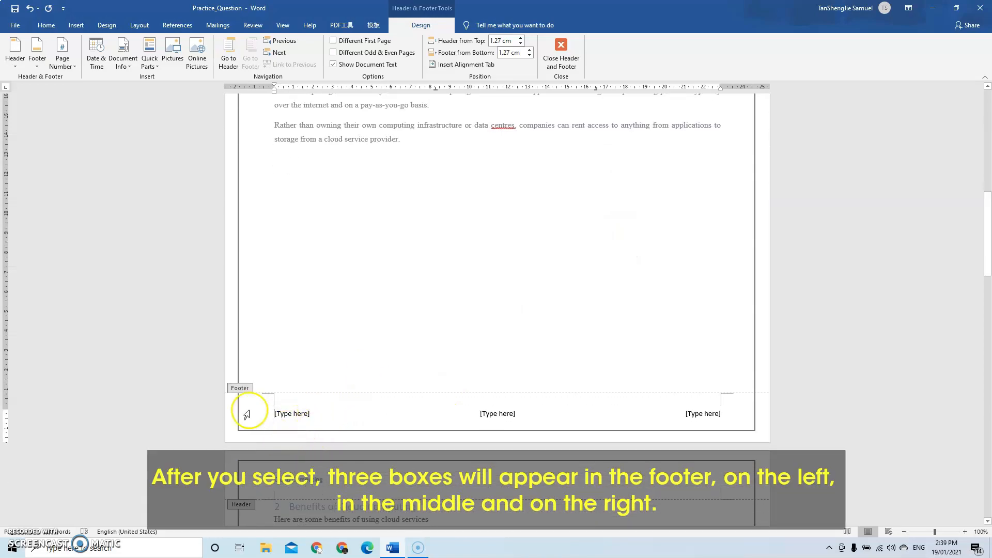
scroll(298, 401, down, 1)
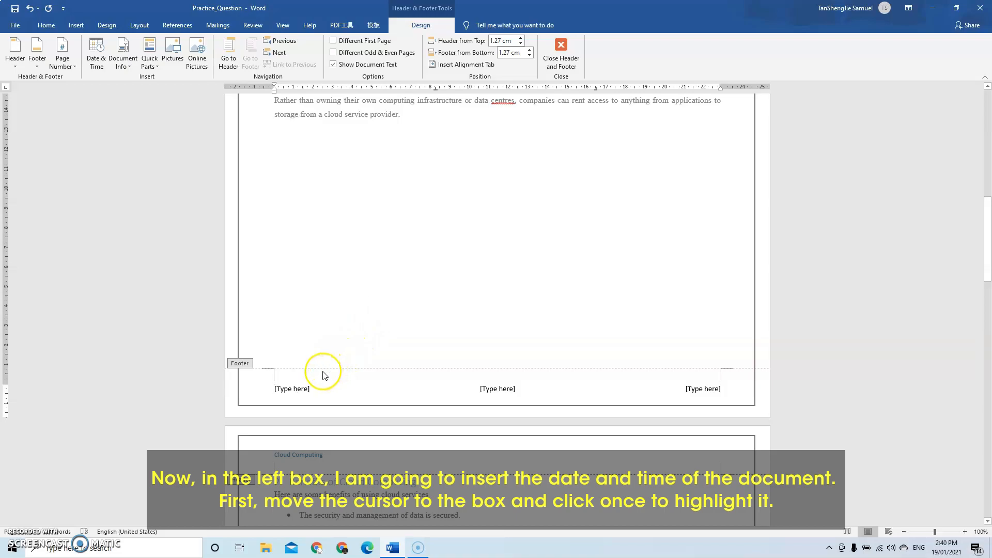
Replace the left footer placeholder with the automatically updating date in the "January 19, 2021" format and delete the middle placeholder
click(298, 391)
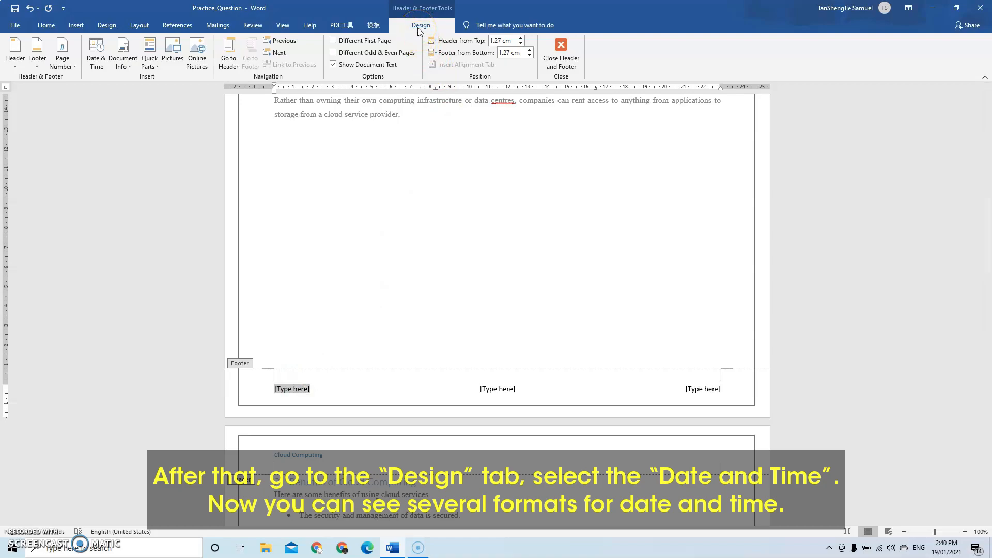
click(96, 62)
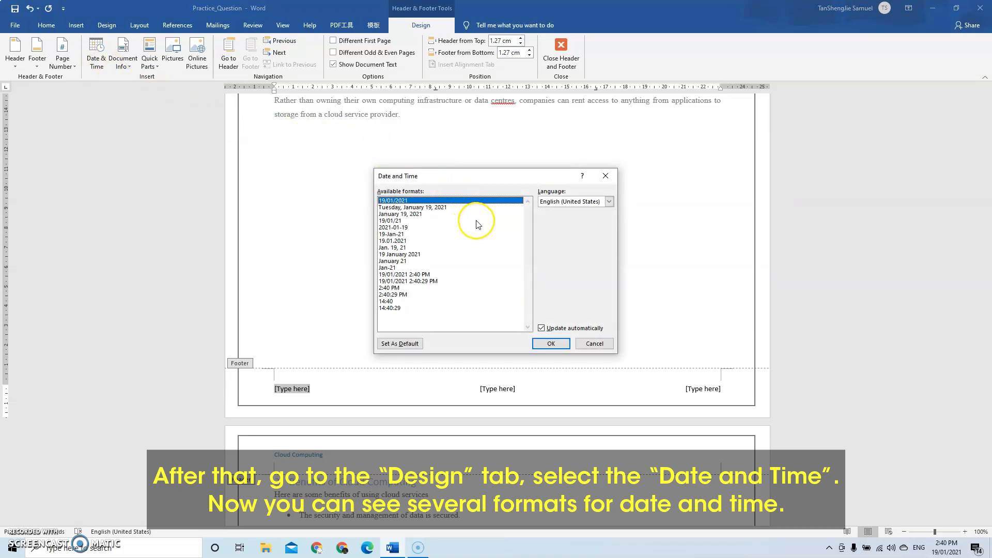
click(403, 214)
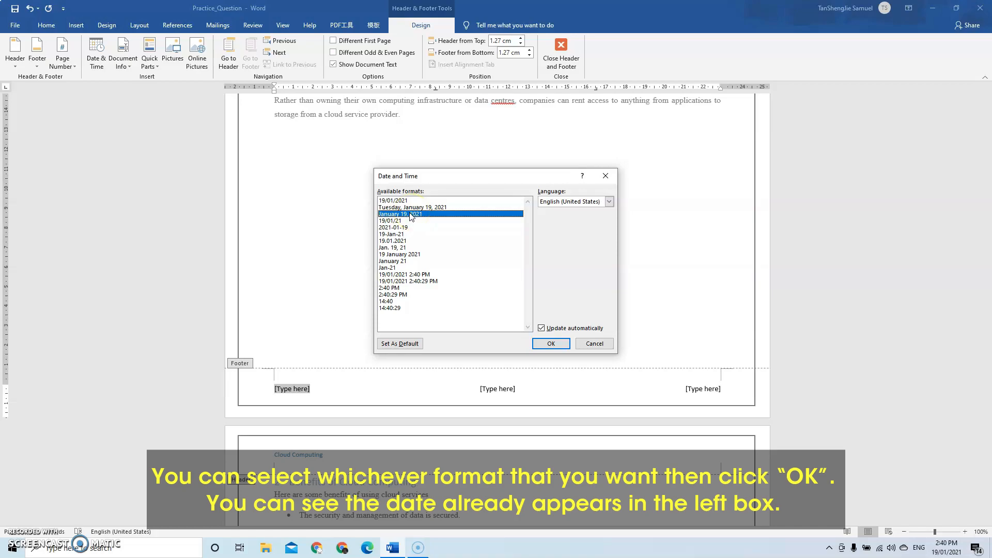
click(557, 344)
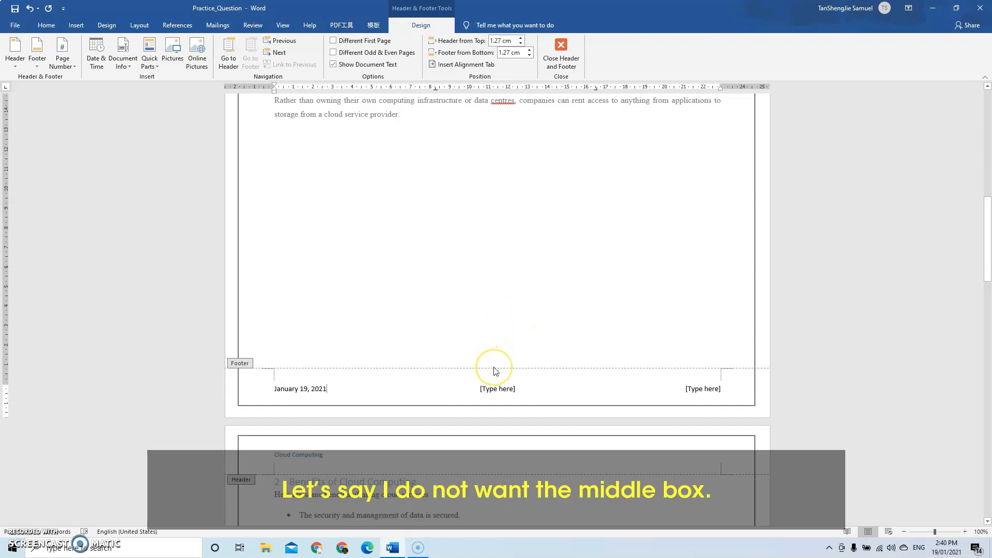
click(501, 388)
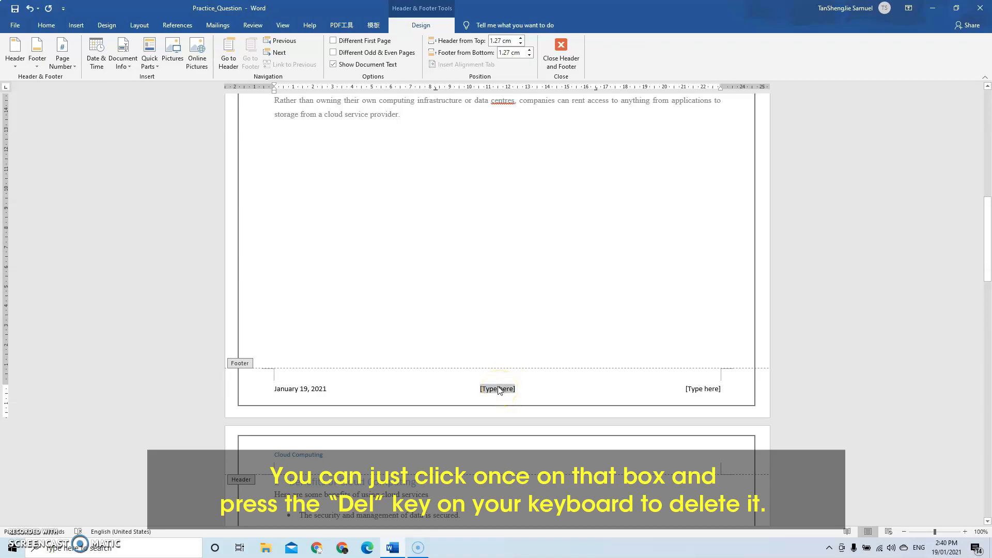
key(Delete)
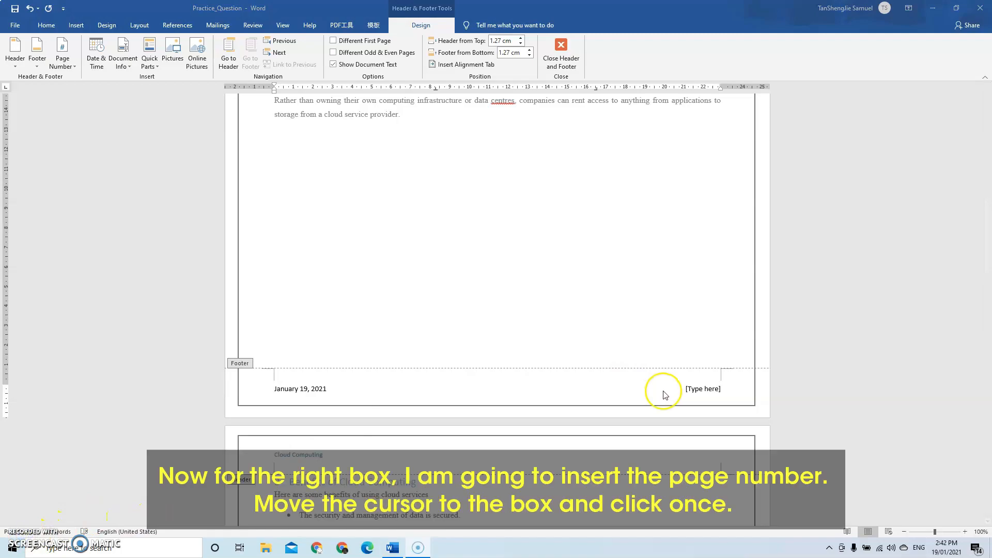
Replace the right footer placeholder with a page number at the current position in the Accent Bar 2 style
click(710, 392)
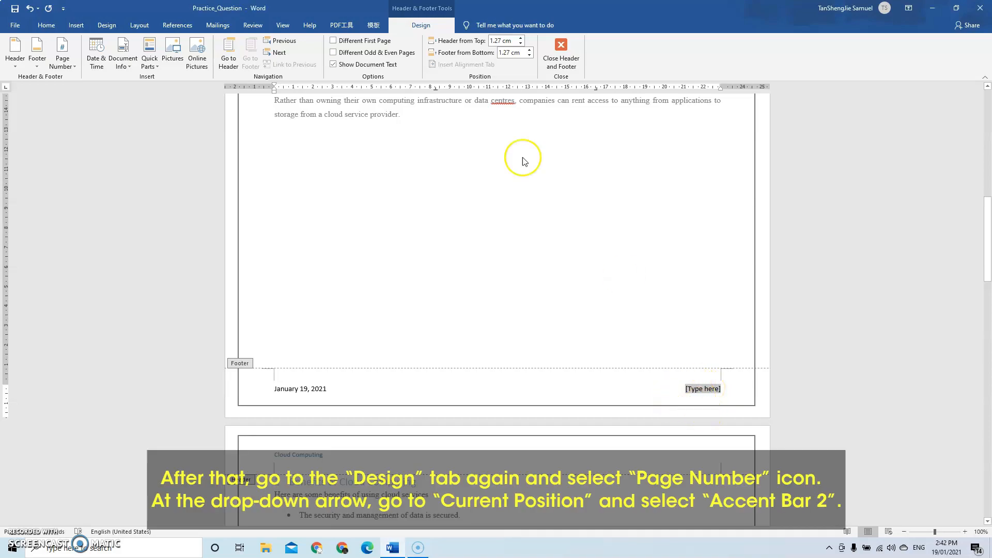
click(421, 26)
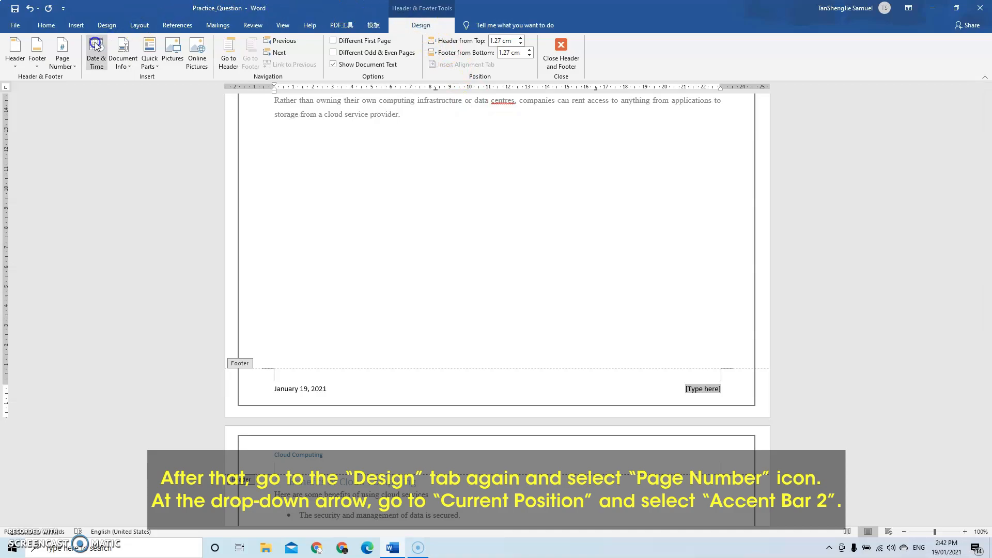
click(66, 65)
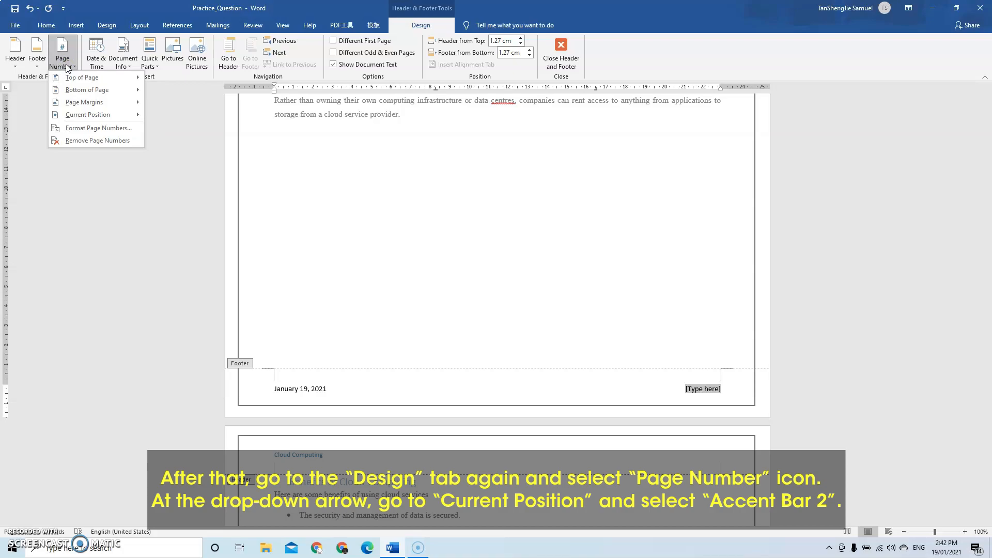
click(106, 116)
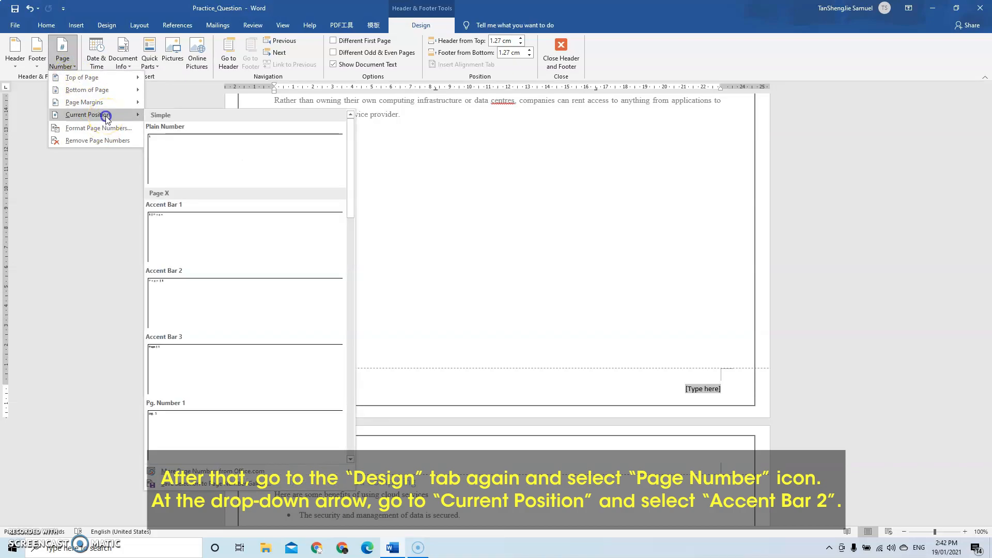
click(230, 287)
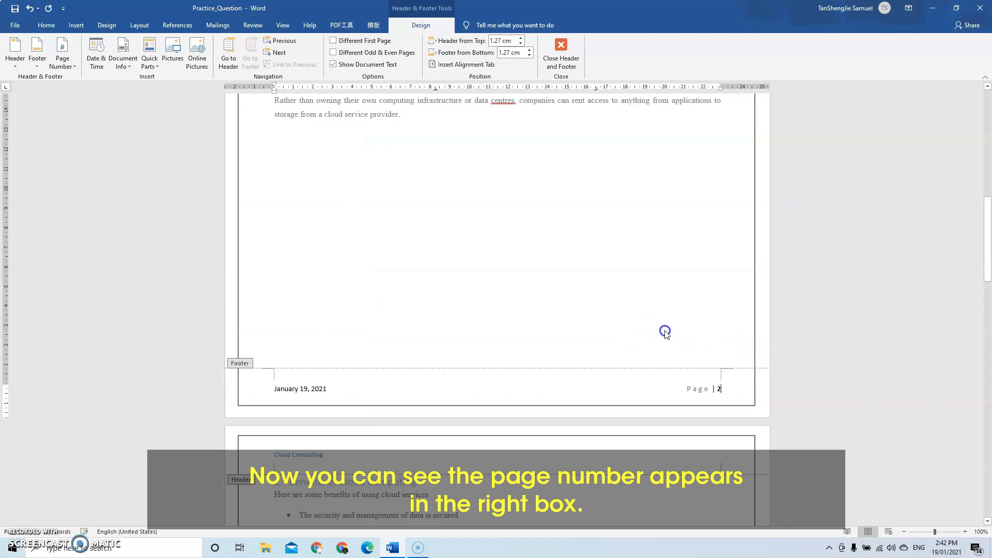
click(698, 347)
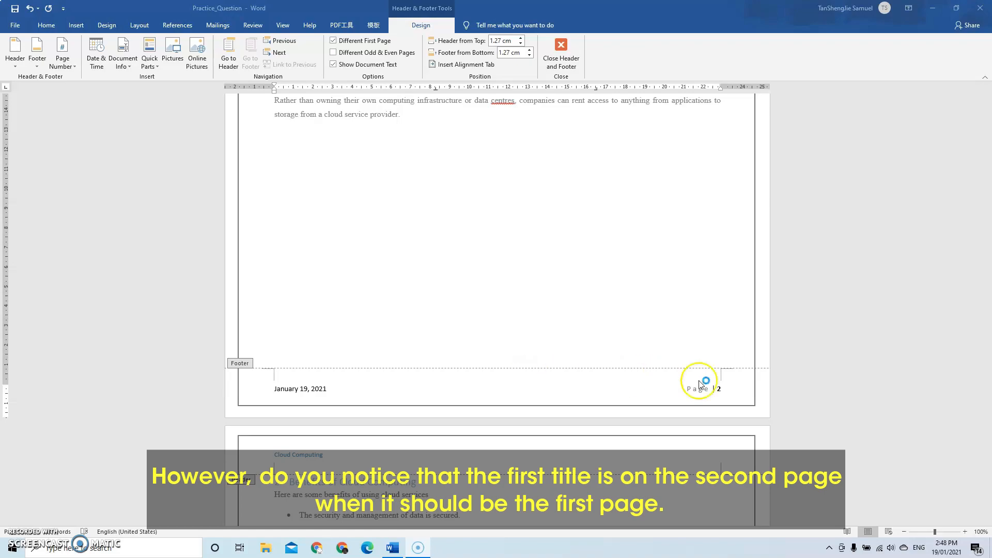
Format the footer's page number so that the page numbering starts at 0
scroll(724, 384, up, 1)
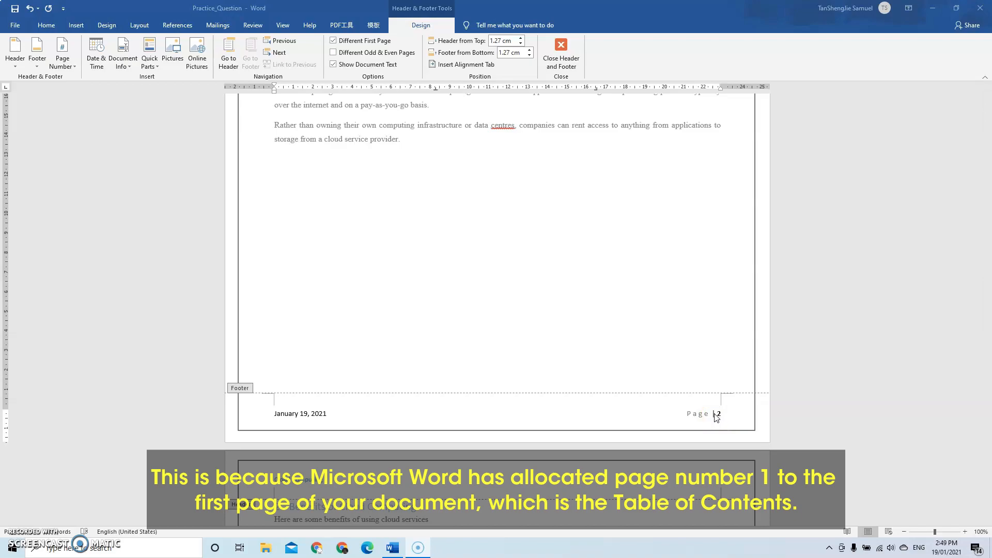
scroll(585, 339, up, 6)
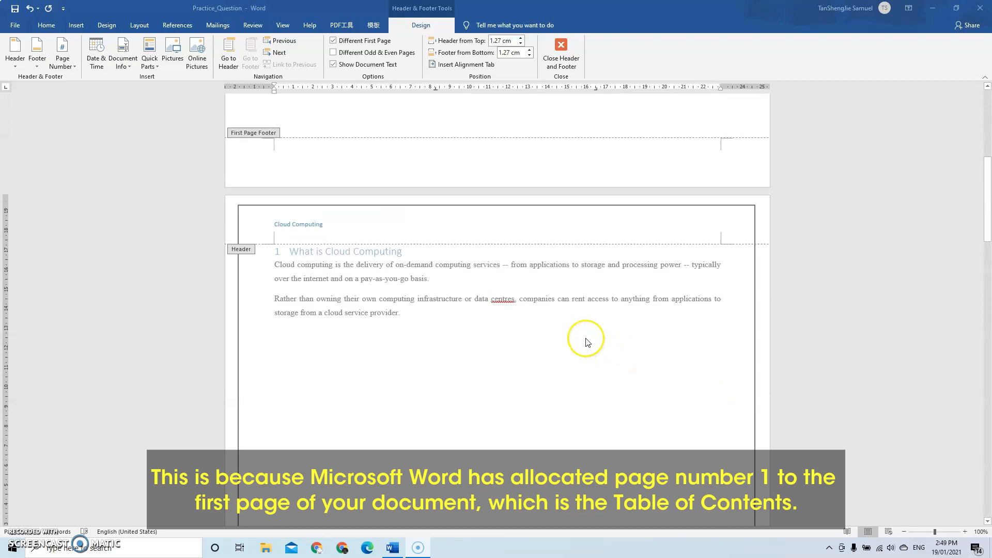
scroll(549, 331, up, 10)
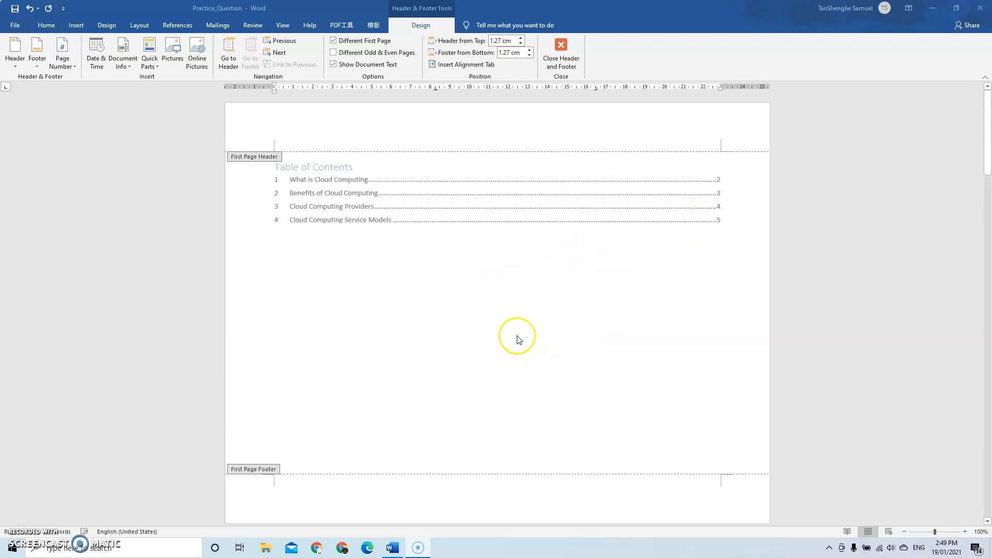
scroll(519, 339, down, 10)
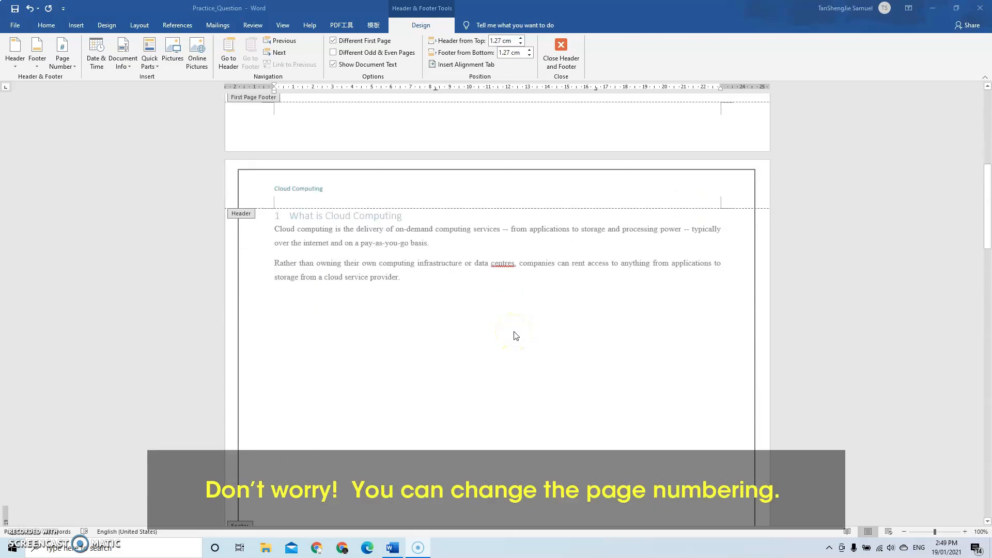
scroll(515, 336, down, 5)
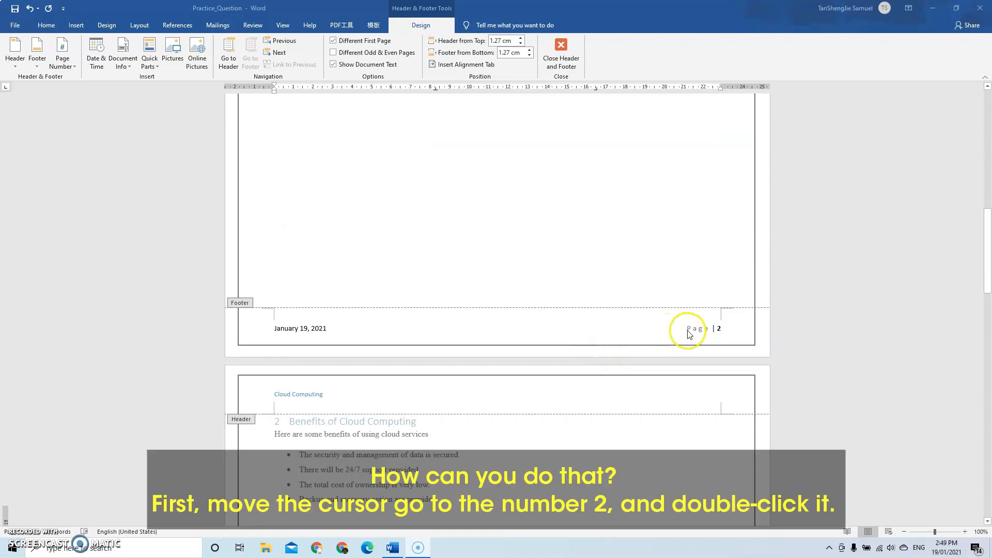
double_click(719, 329)
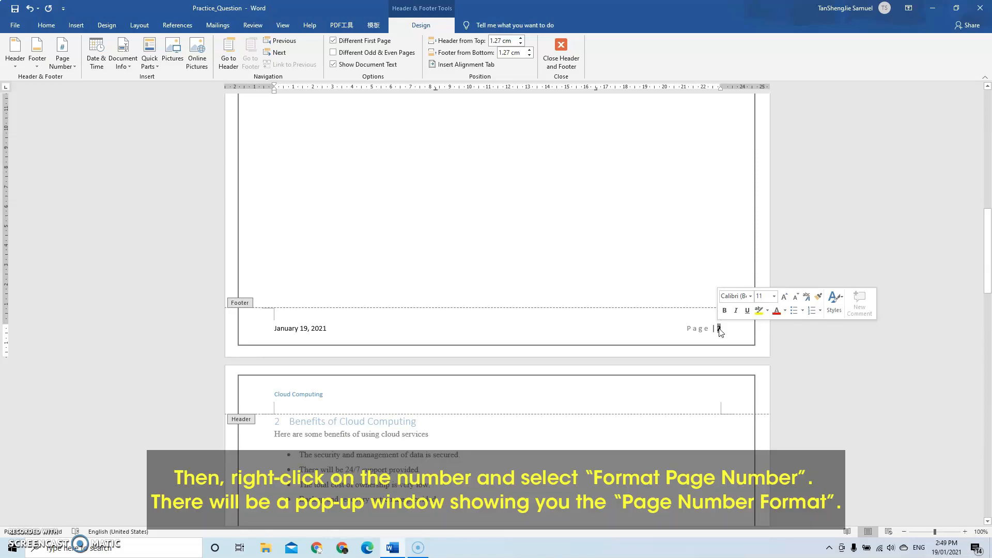
right_click(719, 329)
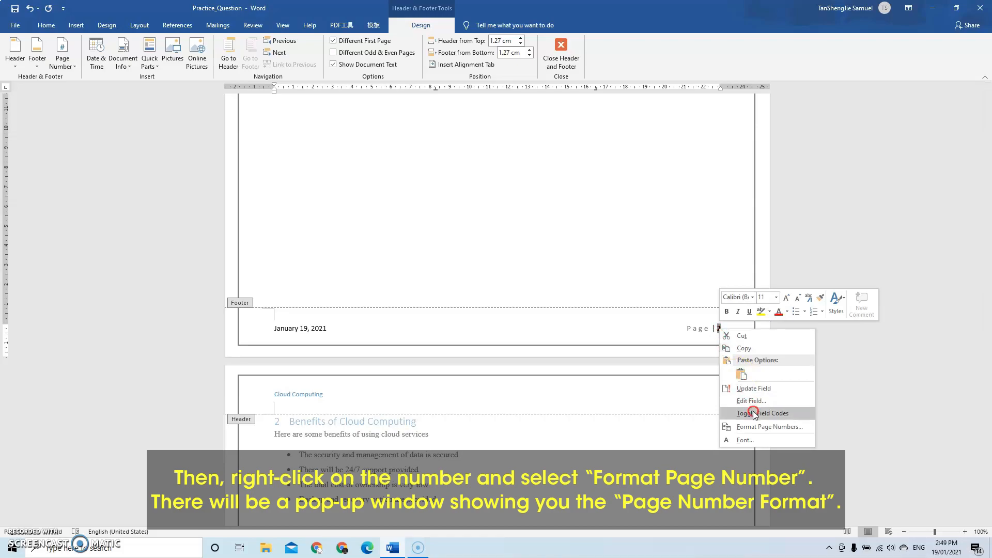
click(756, 430)
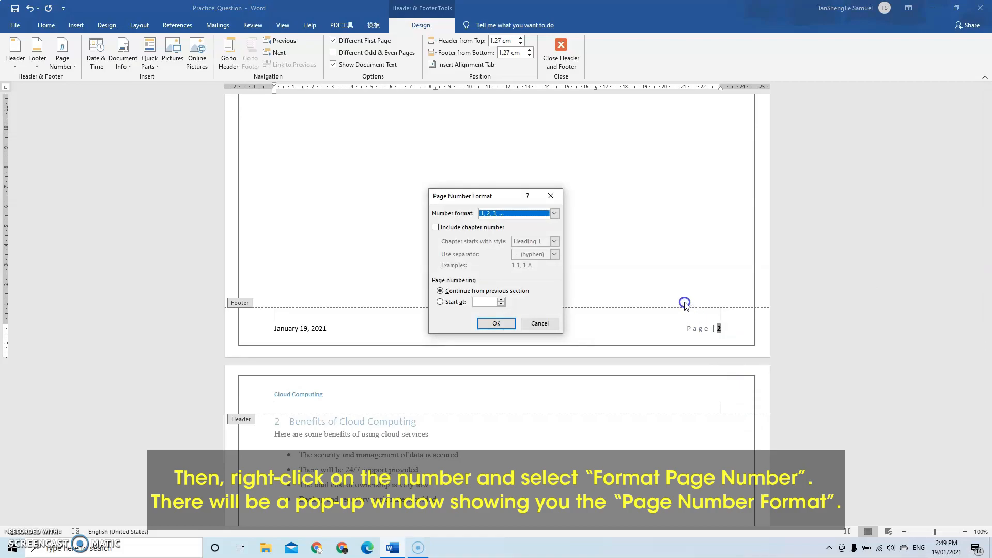
click(549, 196)
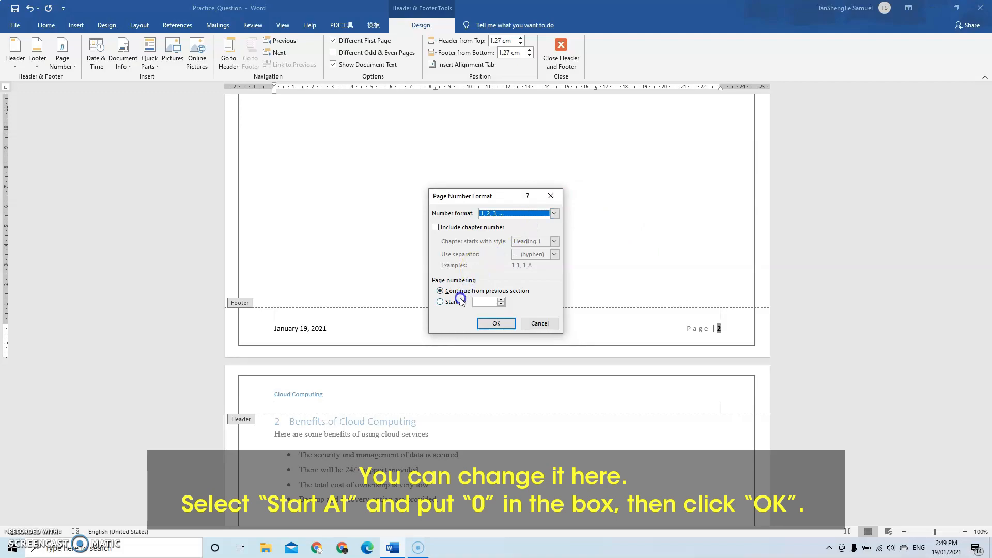
click(440, 302)
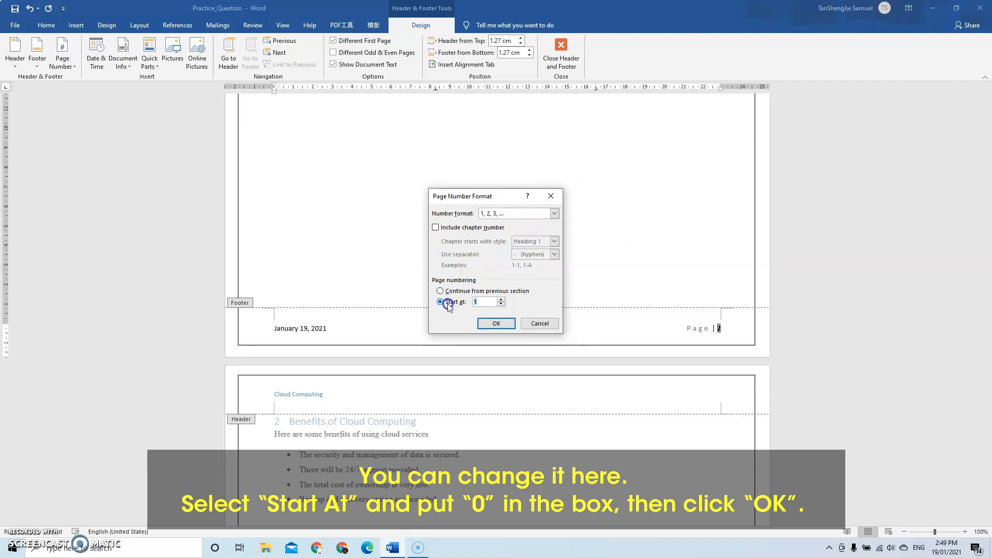
text(0)
click(506, 326)
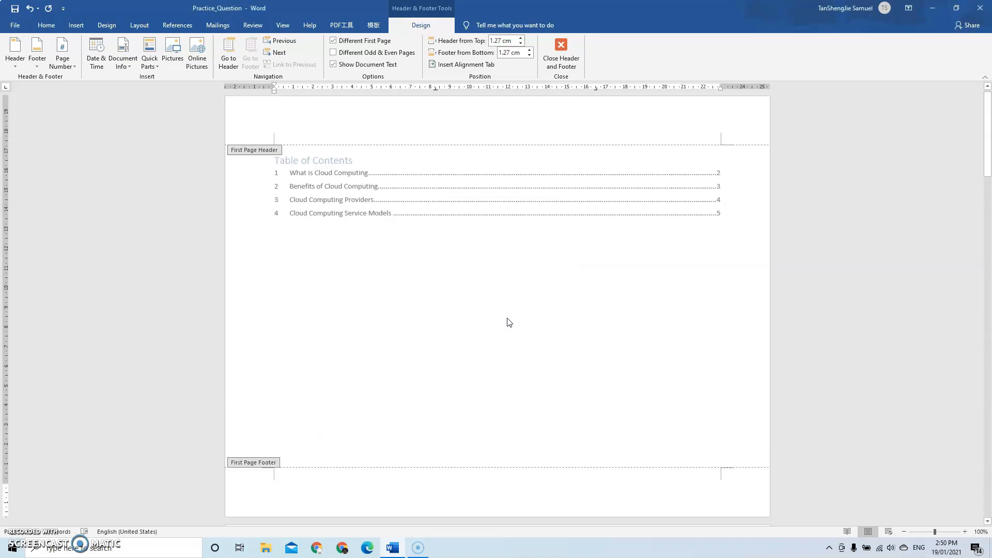
Check the header, date and page number on the Table of Contents page and the section pages
scroll(510, 322, down, 1)
scroll(510, 321, down, 15)
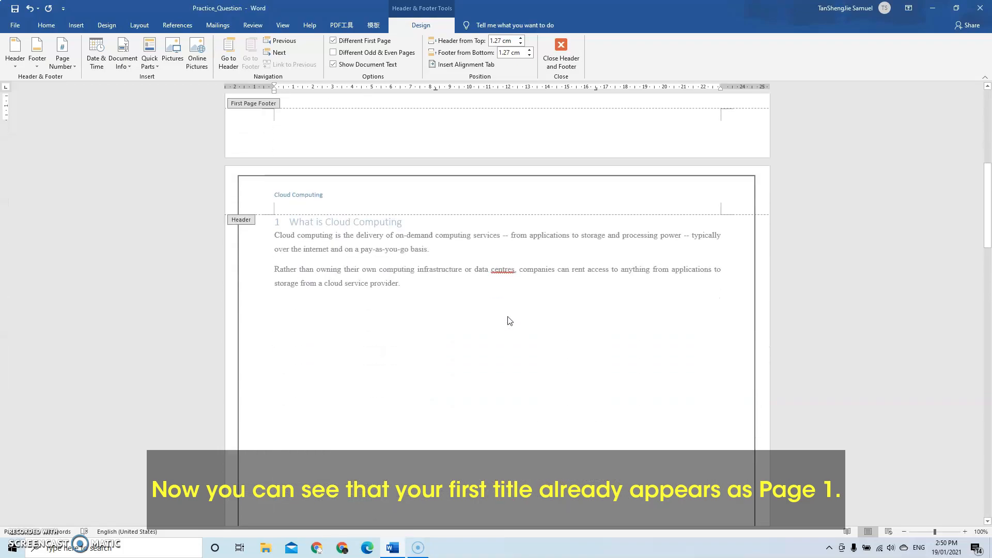
scroll(510, 321, down, 15)
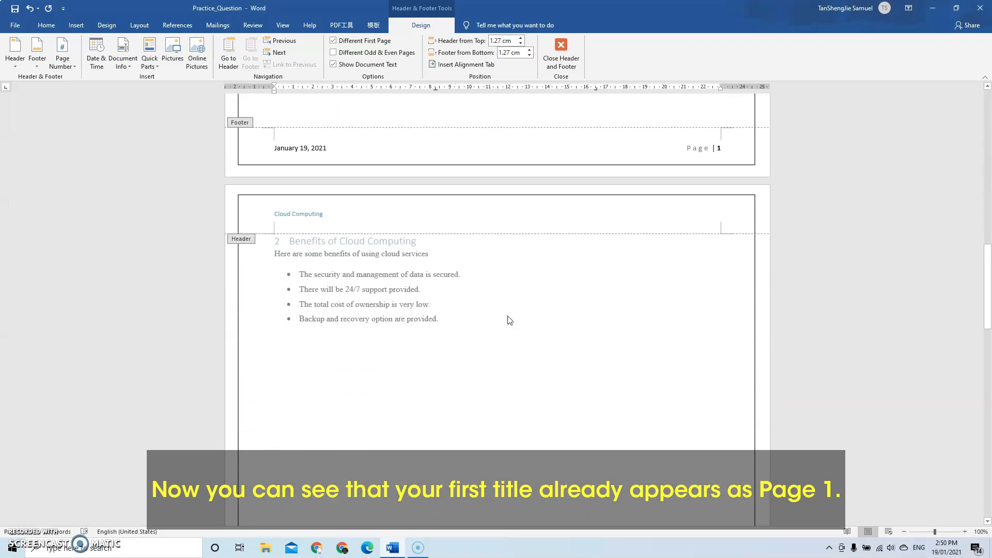
scroll(509, 320, down, 13)
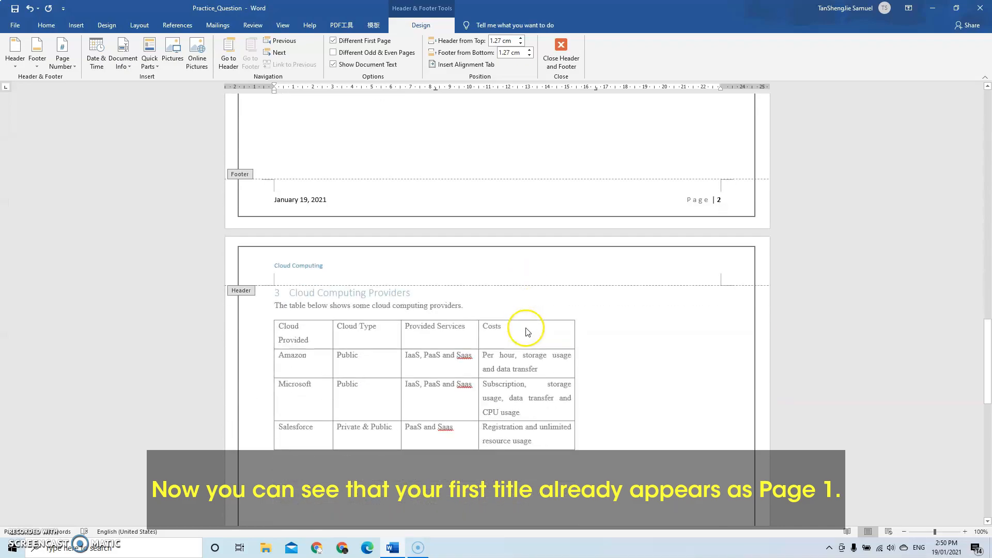
scroll(529, 324, up, 13)
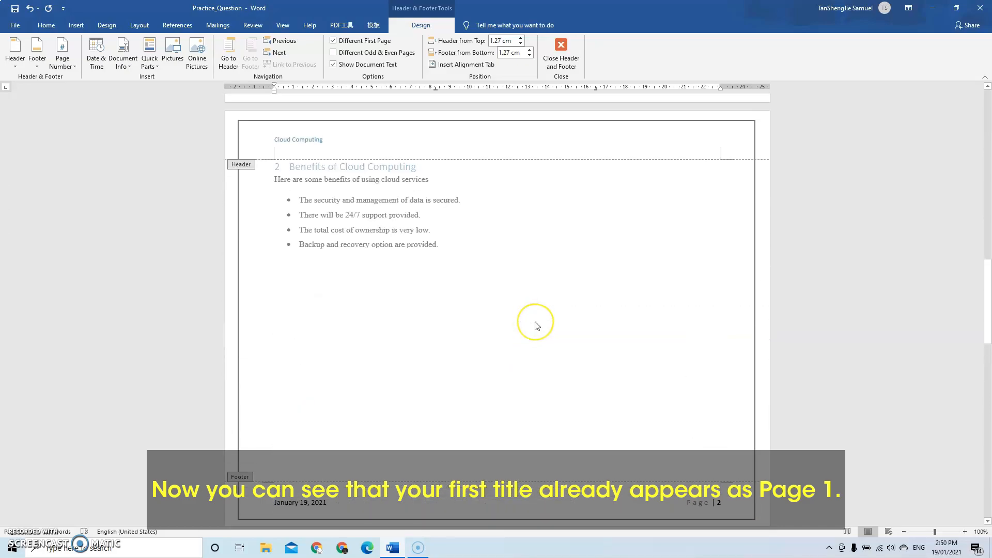
scroll(535, 326, up, 14)
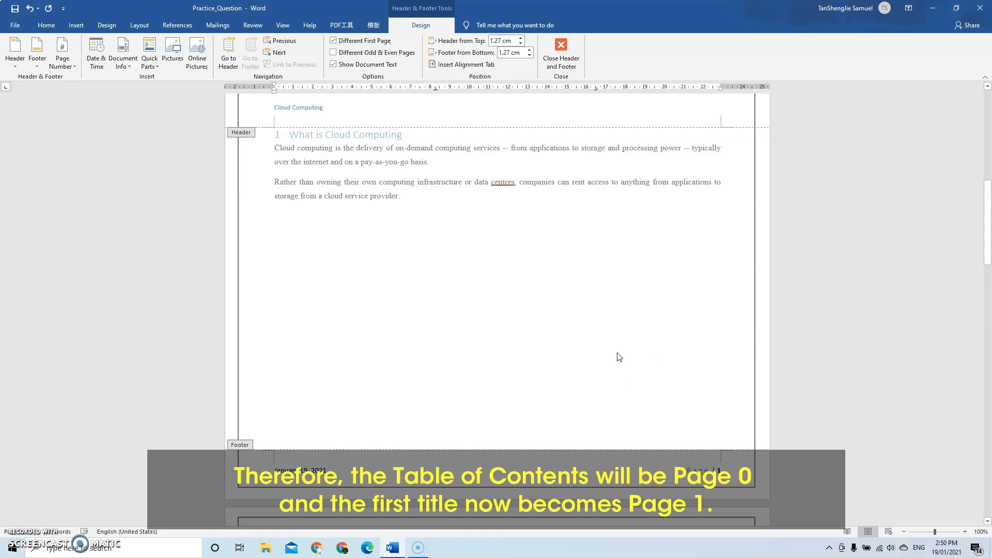
scroll(617, 356, up, 5)
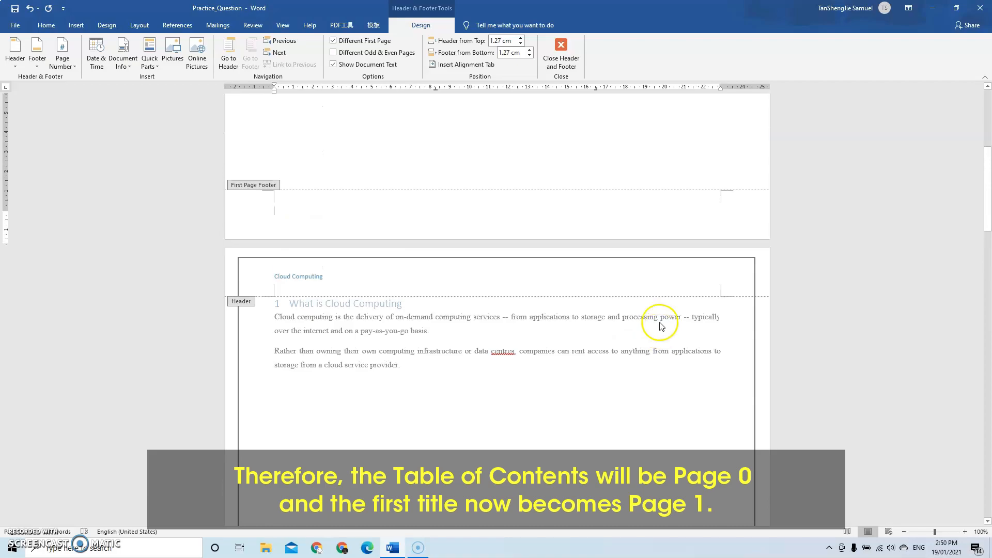
scroll(629, 323, down, 3)
scroll(614, 364, down, 3)
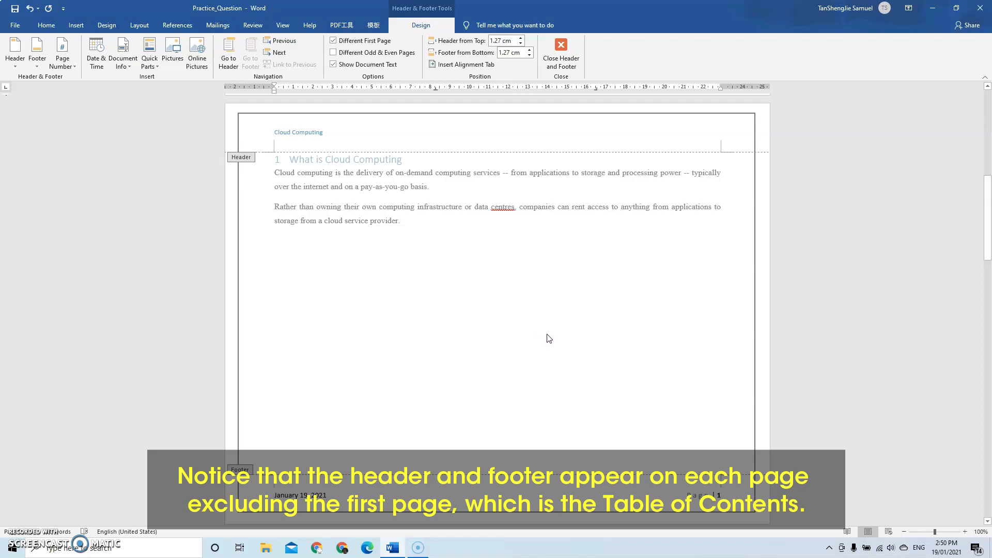
Leave header and footer editing and place the cursor below the entries on the Table of Contents page
double_click(548, 339)
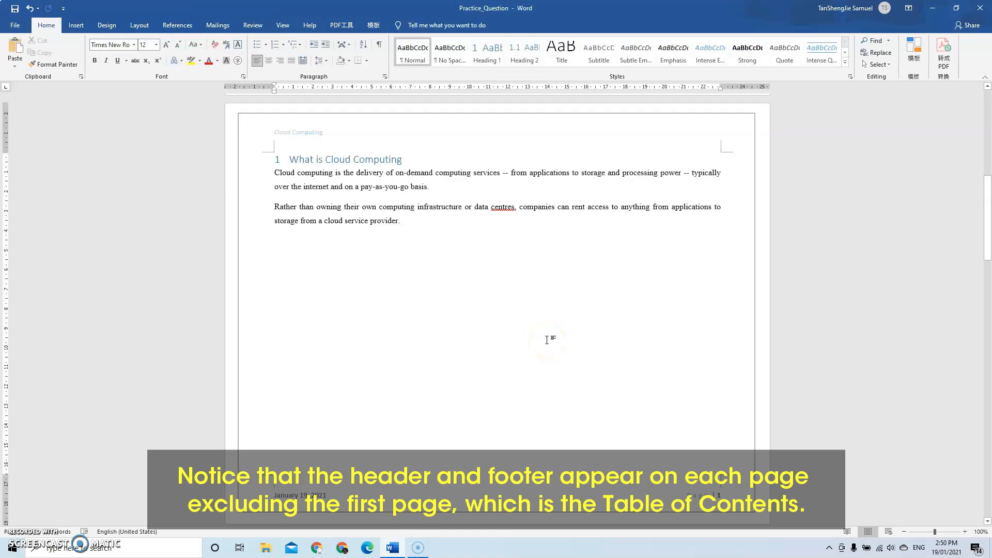
scroll(548, 339, up, 10)
click(473, 249)
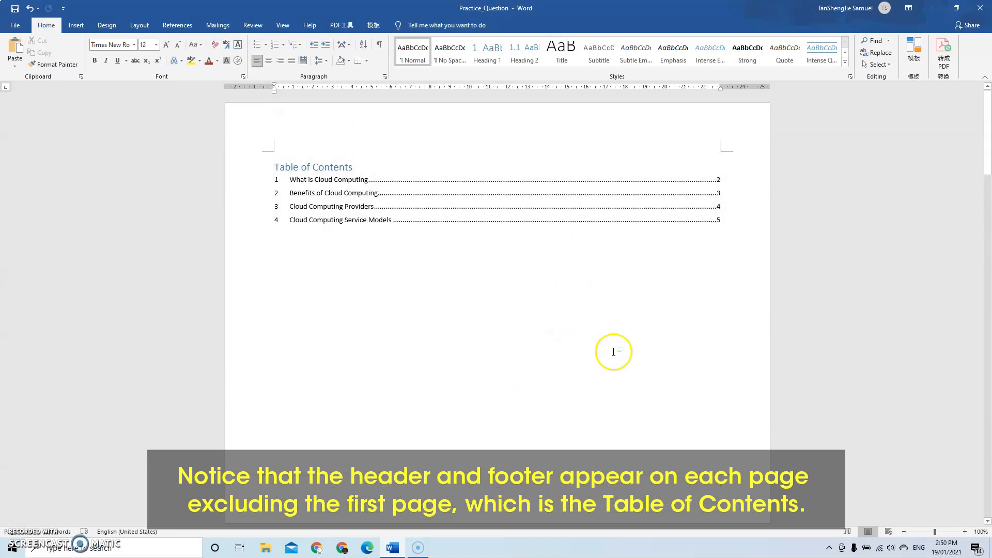
Update the Table of Contents with the option to update page numbers only
scroll(612, 352, down, 3)
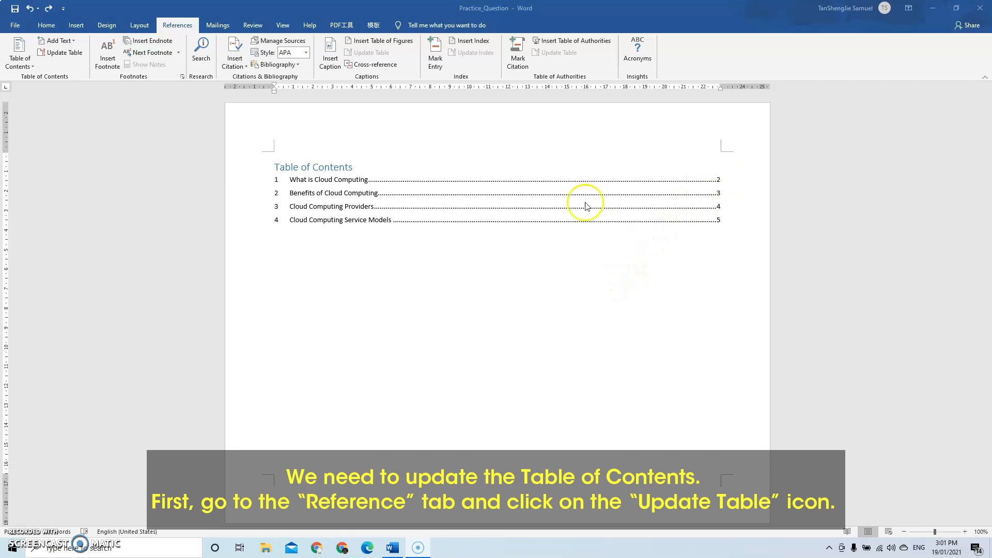
click(185, 26)
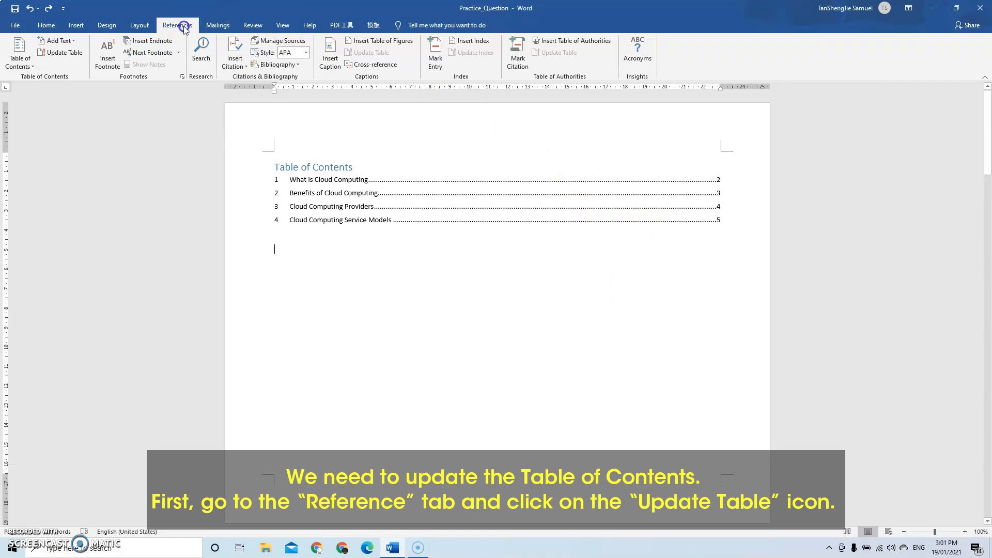
click(64, 54)
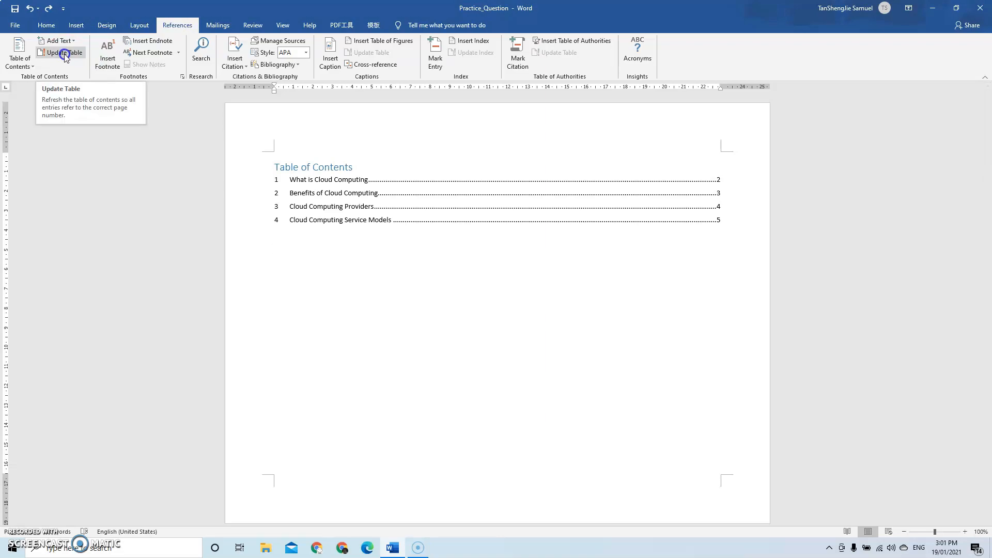
click(65, 54)
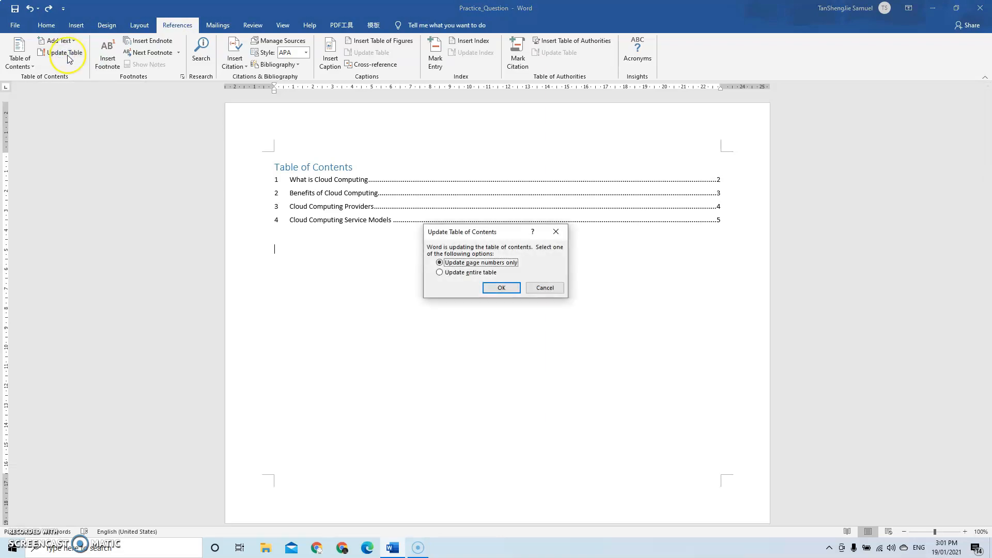
click(503, 288)
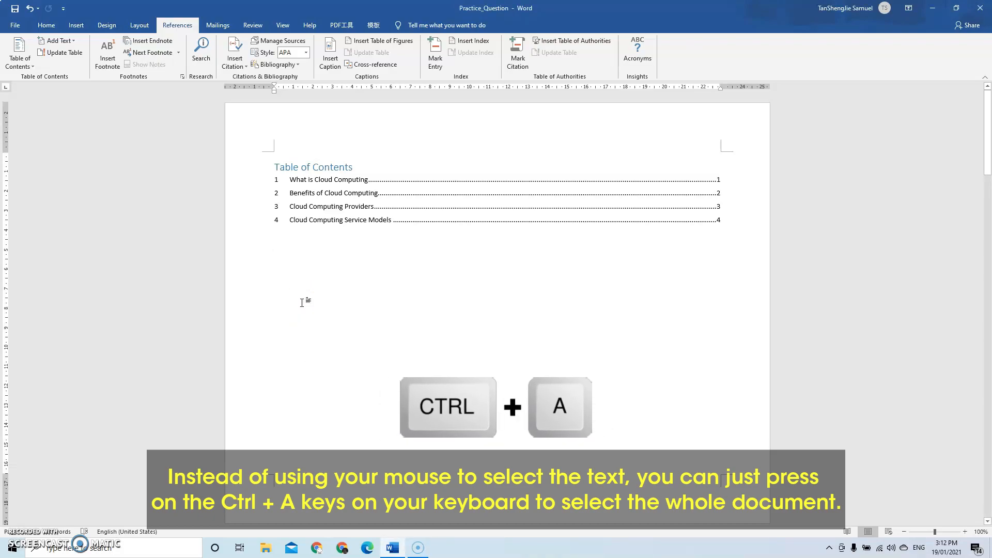
Select the whole document and examine the selection from the Table of Contents through the Cloud Computing Service Models page
key(ctrl+a)
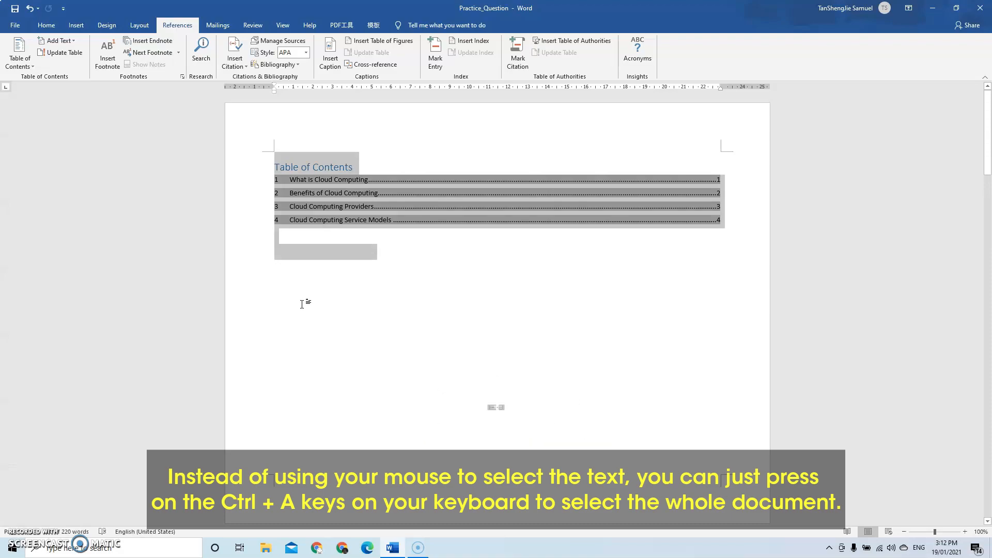
scroll(300, 305, down, 15)
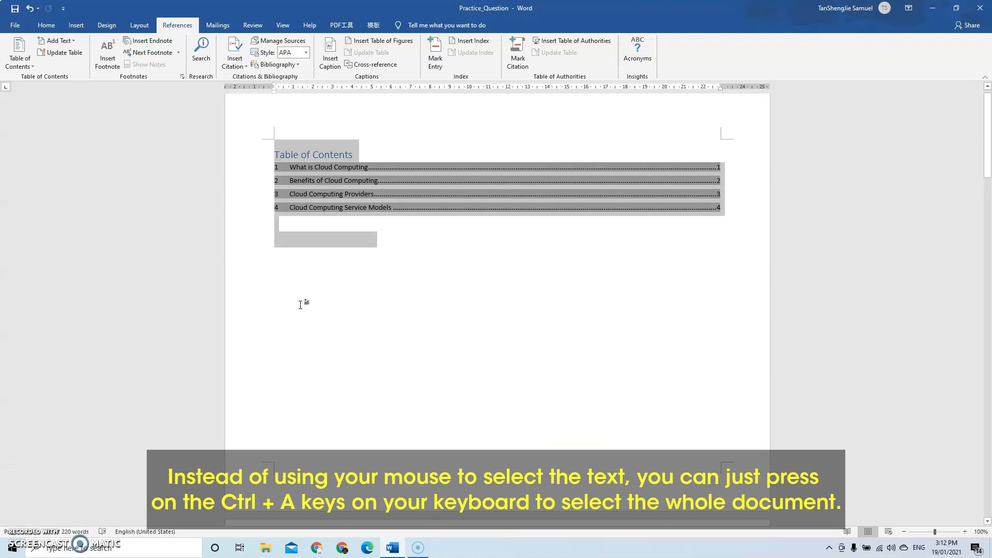
scroll(302, 305, down, 20)
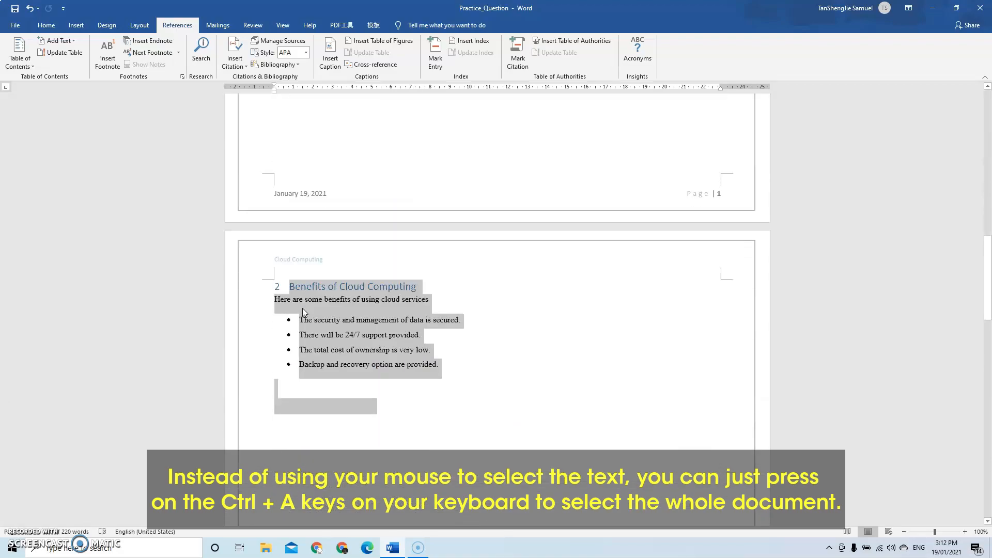
scroll(319, 333, down, 4)
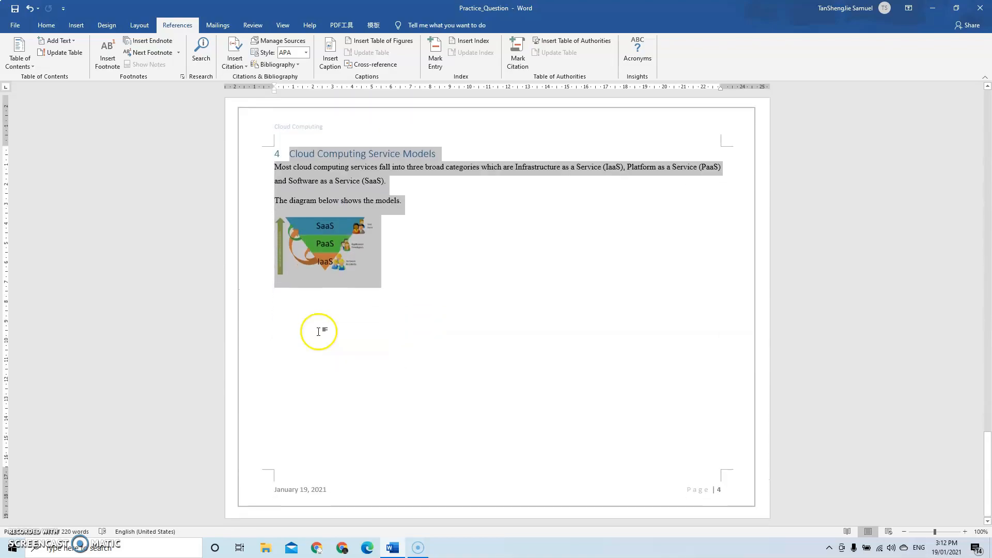
scroll(319, 332, up, 4)
scroll(320, 333, up, 20)
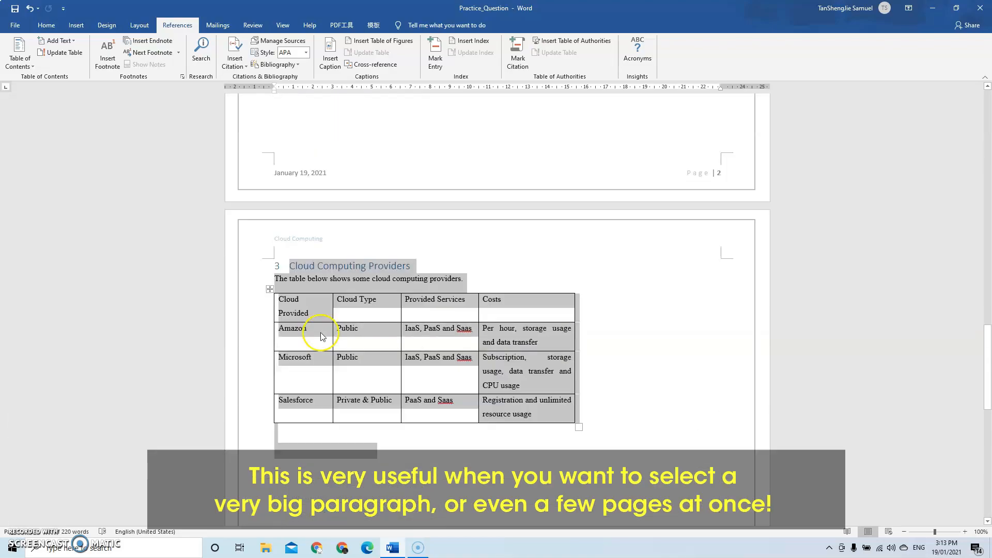
scroll(321, 336, up, 10)
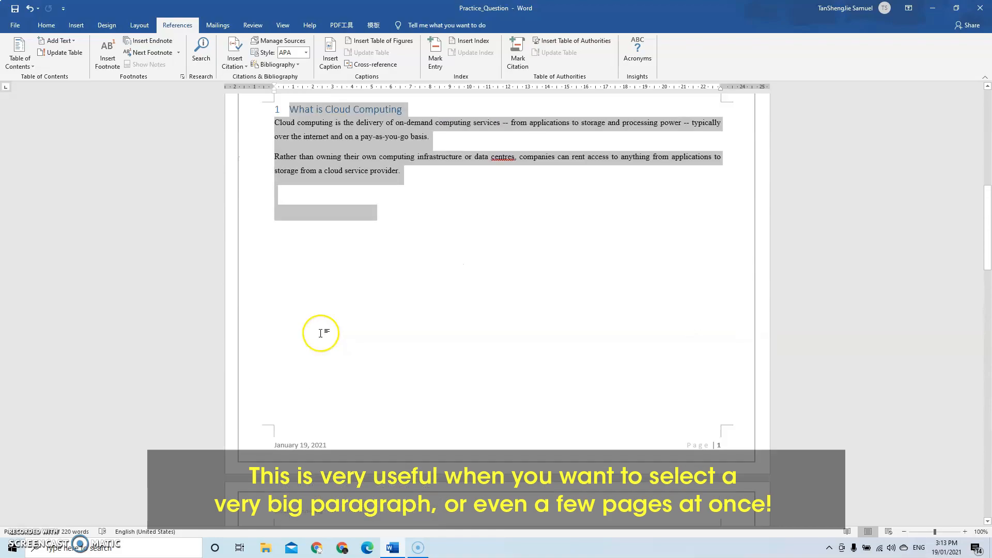
scroll(319, 335, up, 4)
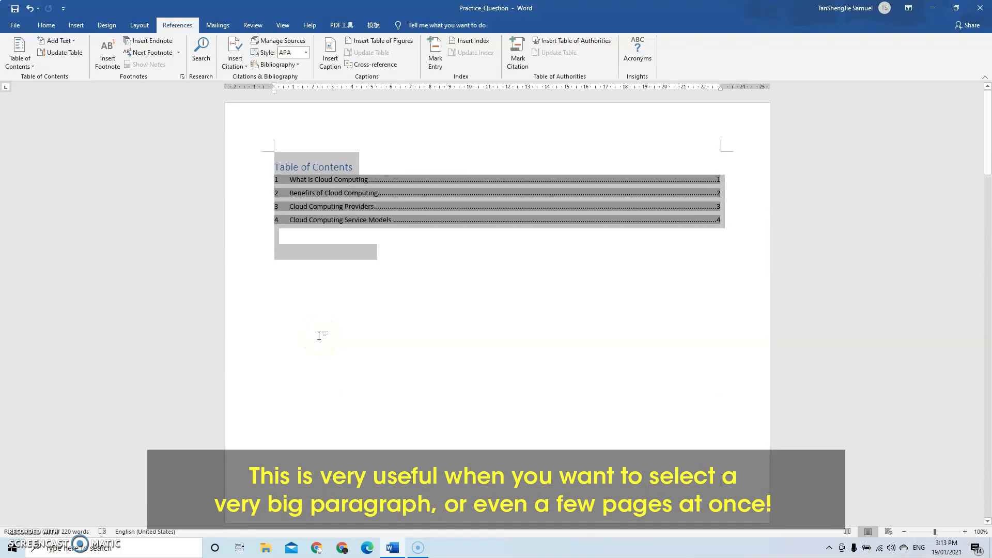
scroll(319, 337, down, 10)
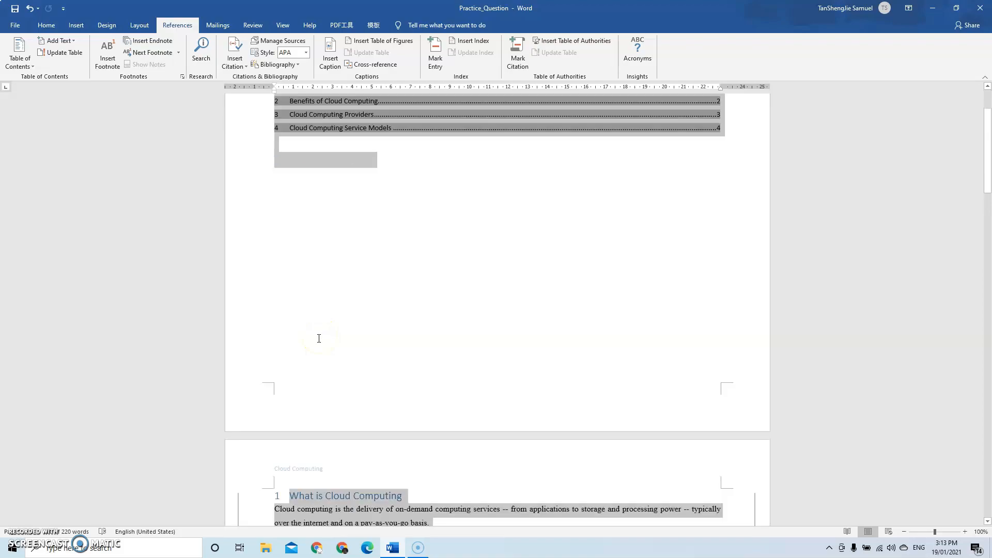
scroll(317, 339, down, 5)
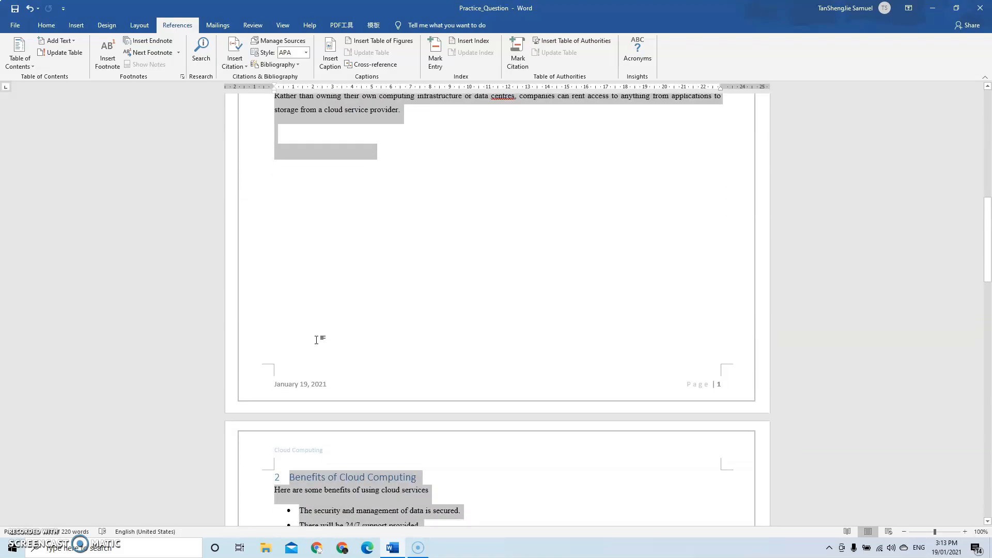
scroll(328, 272, up, 3)
click(320, 279)
Copy the heading "What is Cloud Computing" into the empty paragraph below its section text, and undo the paste
scroll(321, 304, up, 1)
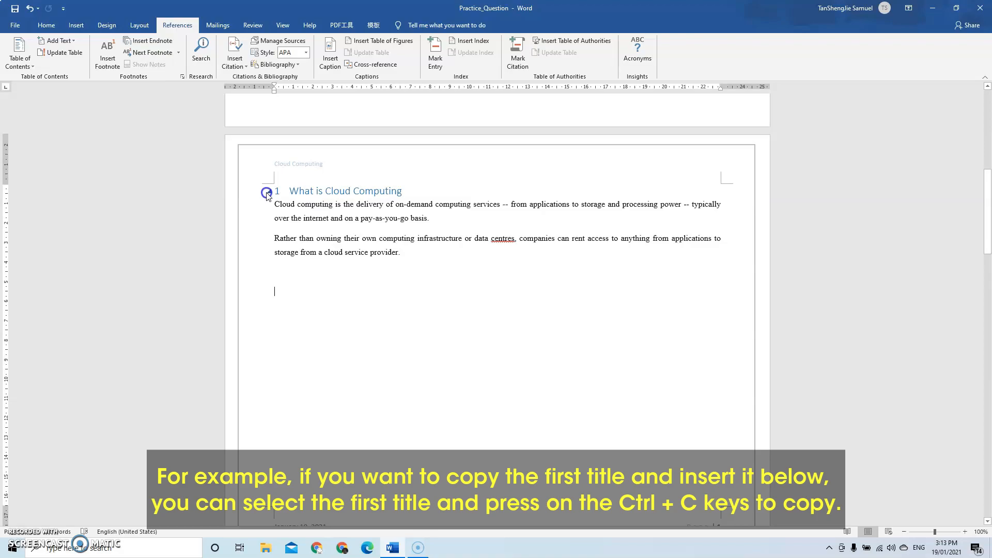
click(262, 195)
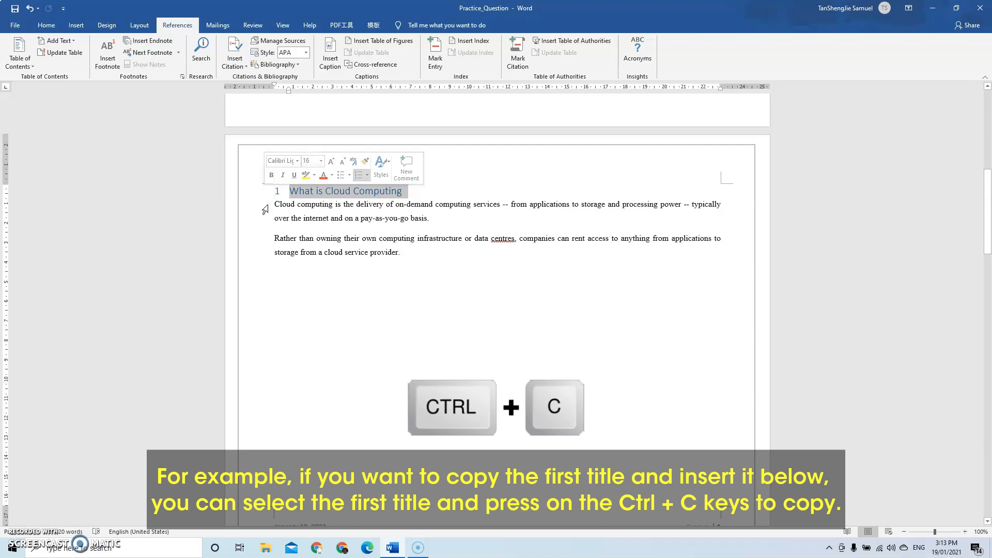
key(ctrl+c)
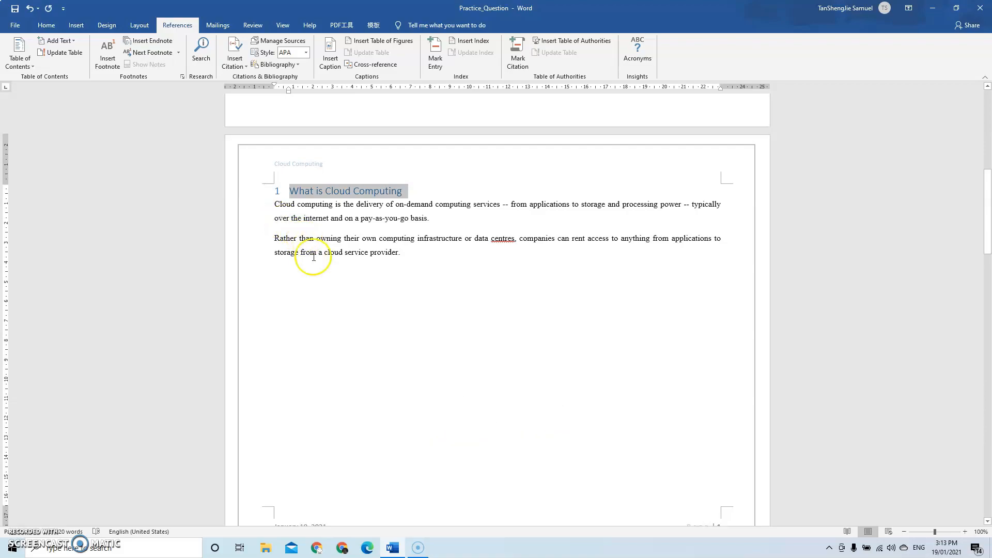
double_click(295, 297)
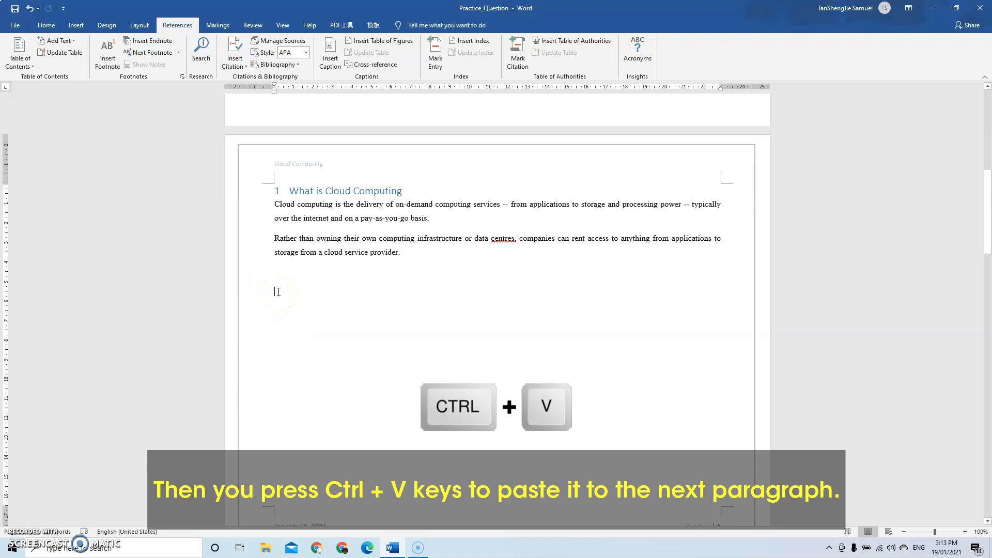
key(ctrl+v)
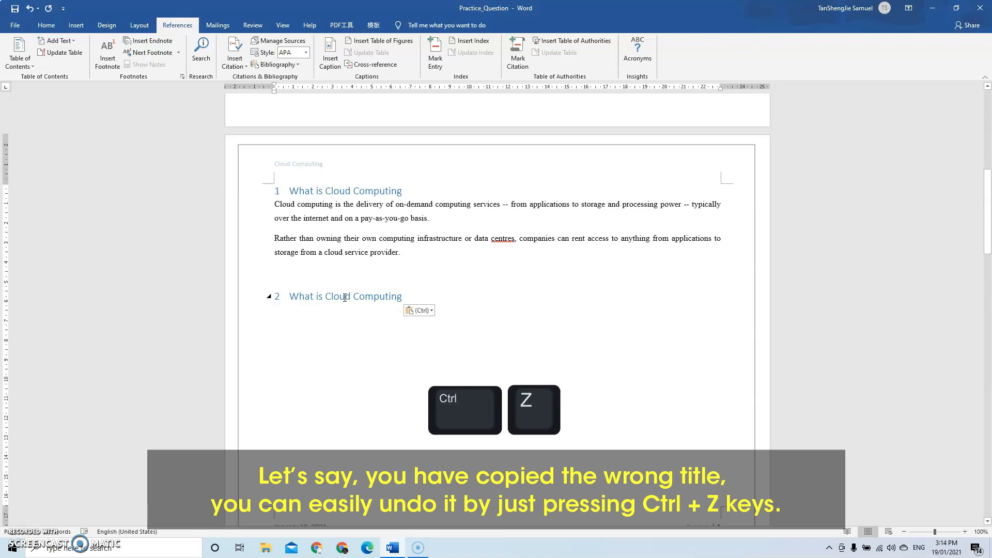
key(ctrl+z)
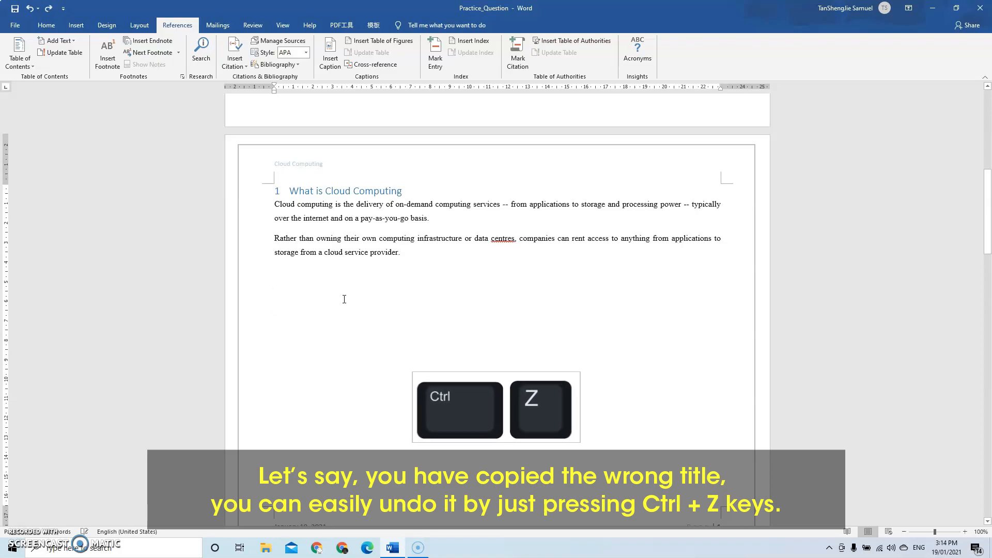